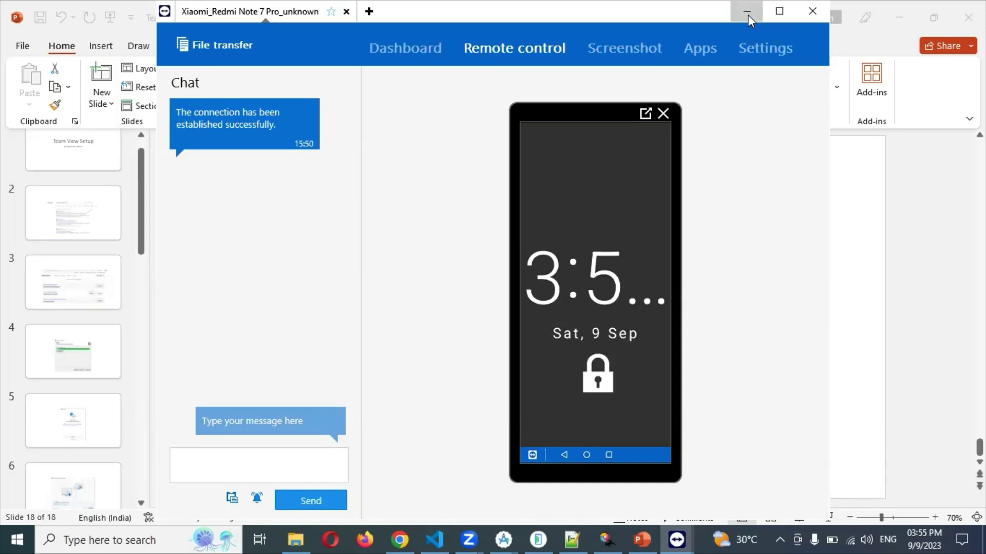
- Minimize the TeamViewer window and return to the first slide of the Team View Setup presentation
click(747, 13)
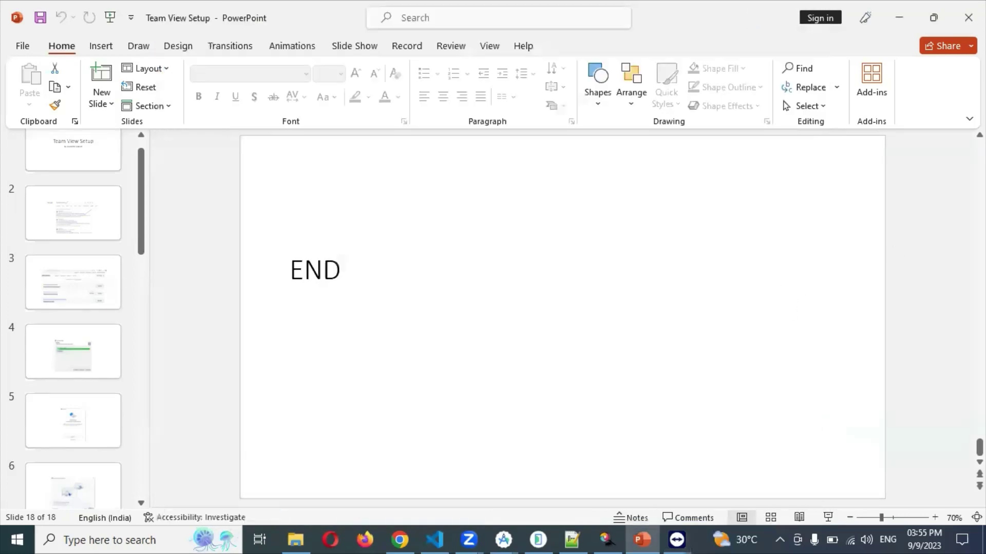
key(Up)
key(Up)
key(Up)
key(Up)
key(Up)
key(Up)
key(Up)
key(Up)
key(Up)
key(Up)
key(Up)
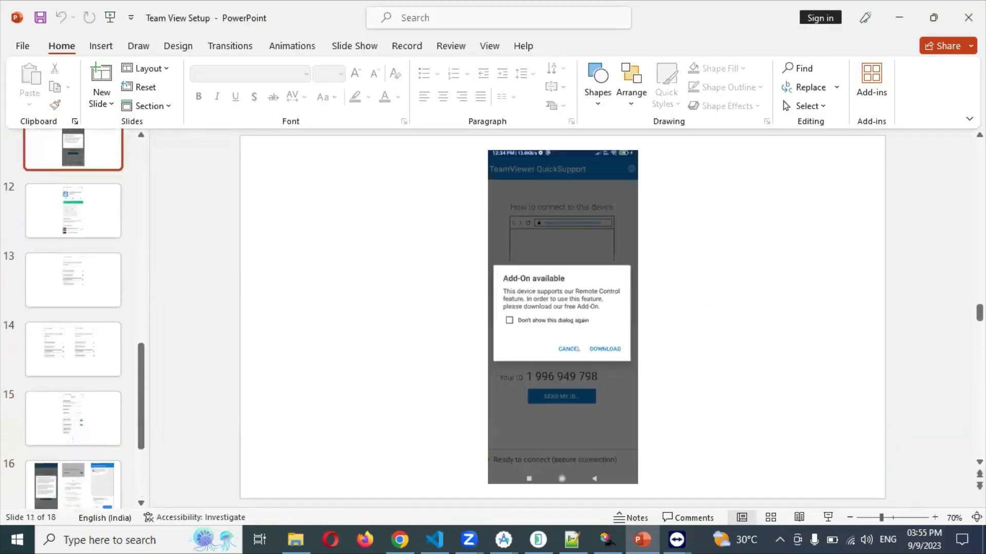
key(Up)
key(Up)
key(Up)
key(Up)
key(Up)
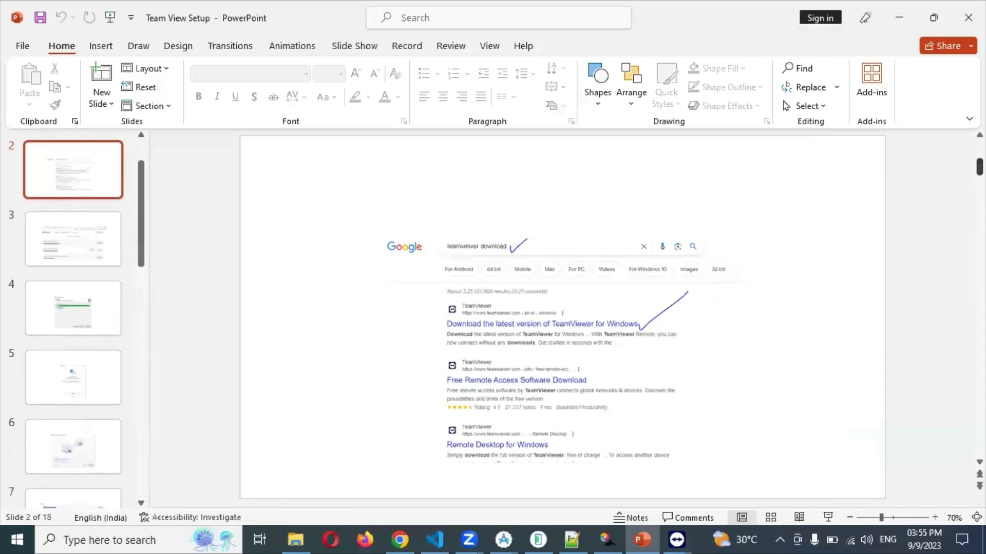
scroll(499, 394, up, 1)
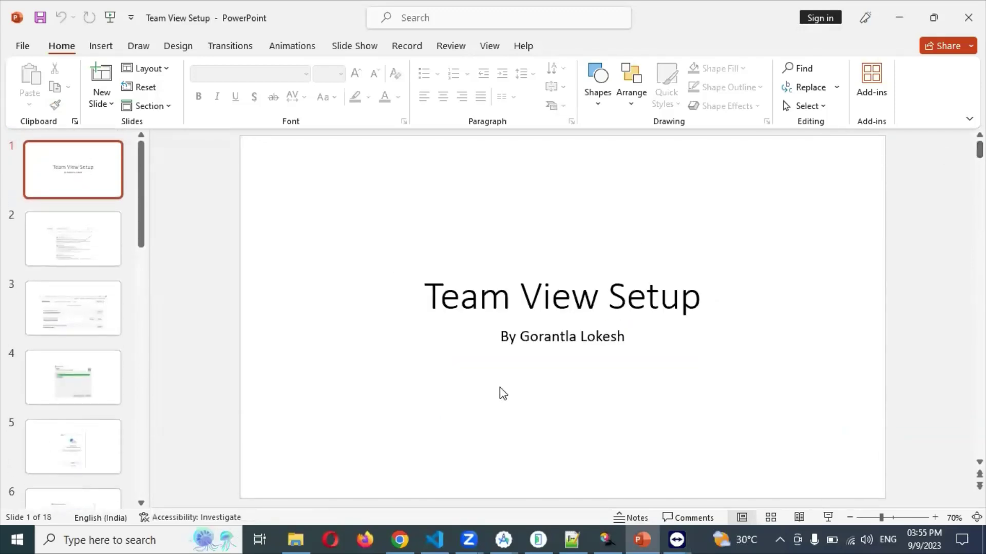
- Switch to Notepad++ and start a new document with the heading "Developer tools" followed by a blank line
click(573, 539)
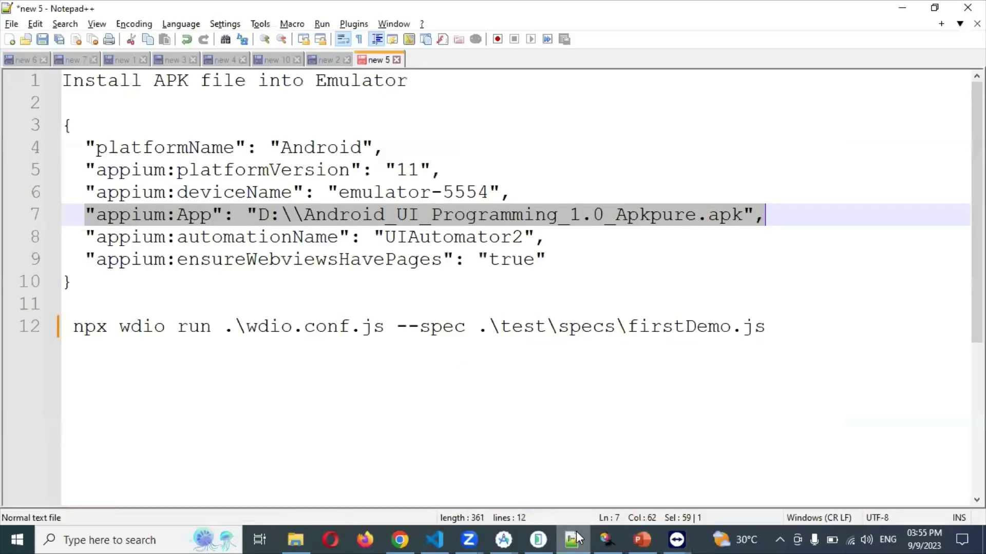
key(ctrl+n)
text(De)
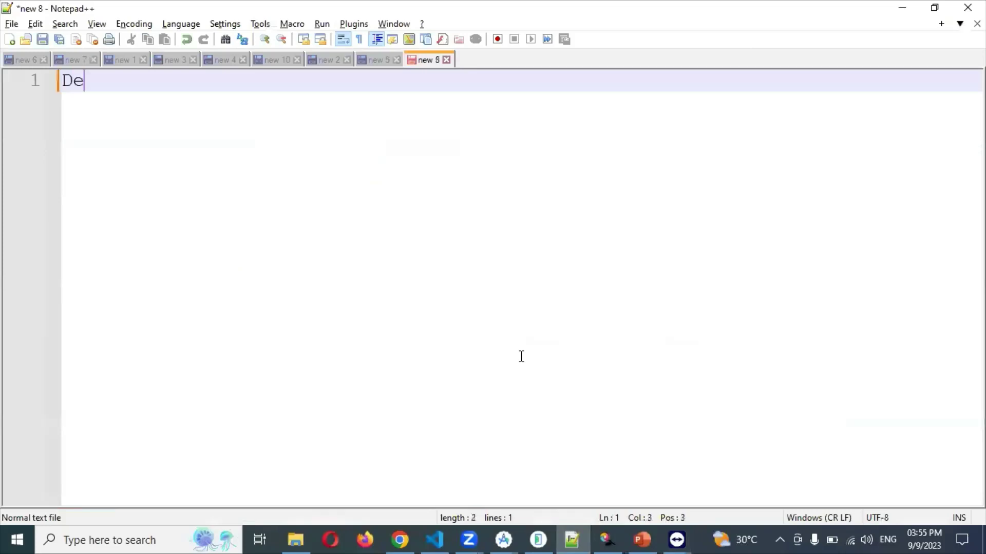
text(veloper tools)
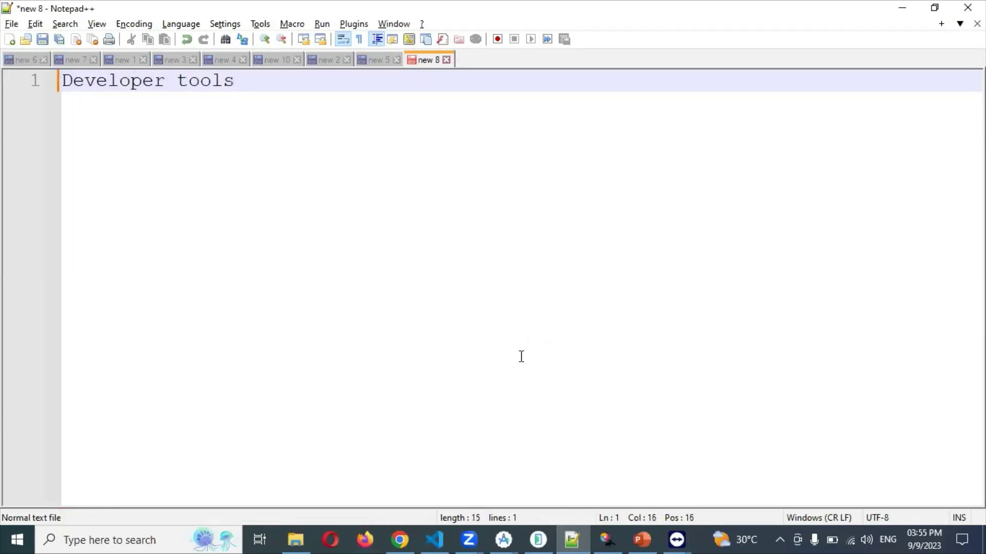
key(Return)
key(Return)
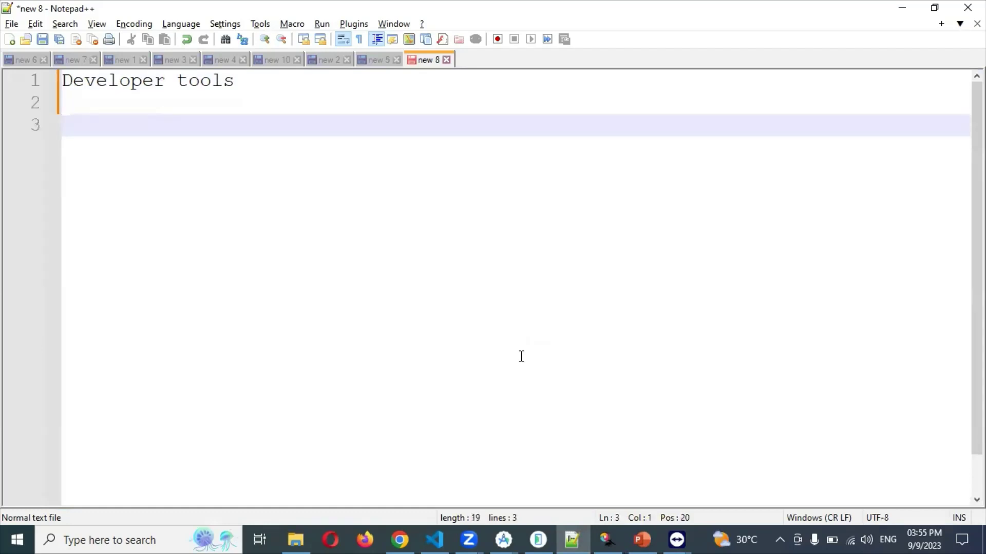
- Switch to TeamViewer, open the Settings app on the remote phone and look through its list down to Privacy
click(677, 540)
click(747, 494)
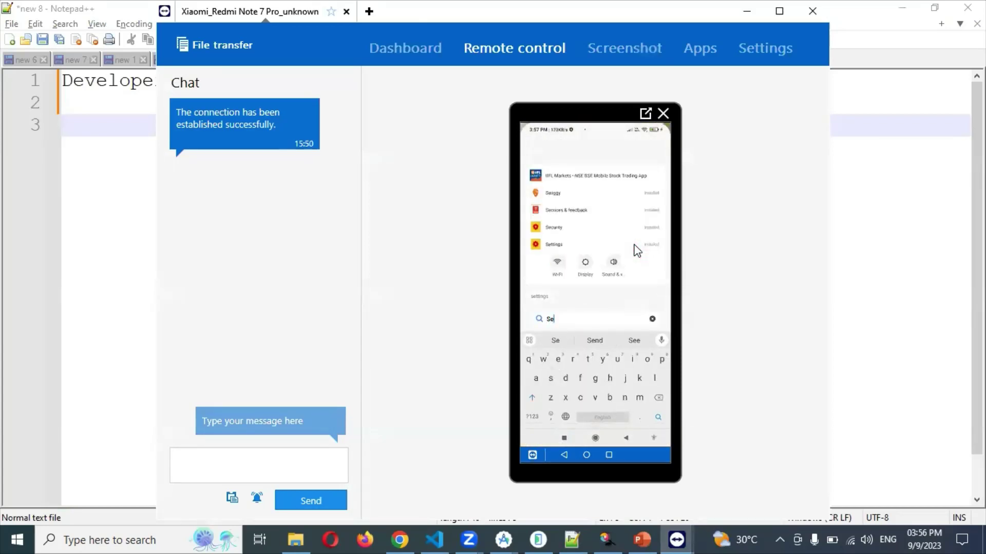
click(636, 250)
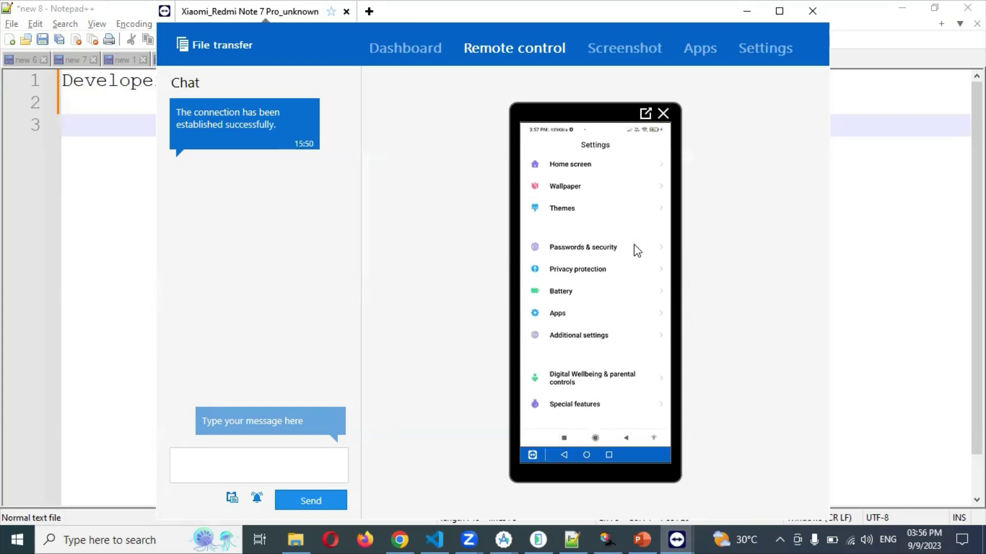
scroll(636, 250, down, 3)
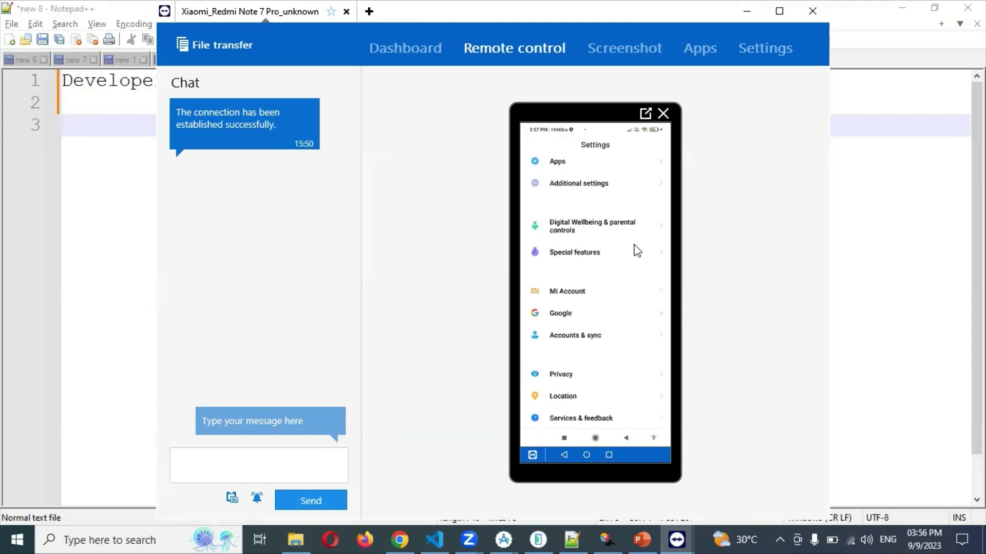
scroll(637, 250, up, 2)
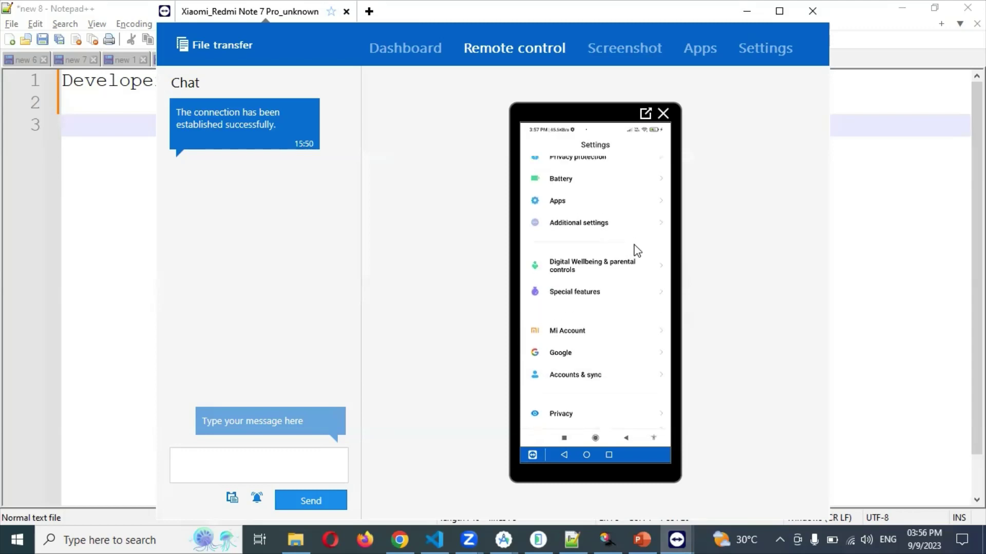
scroll(637, 250, down, 2)
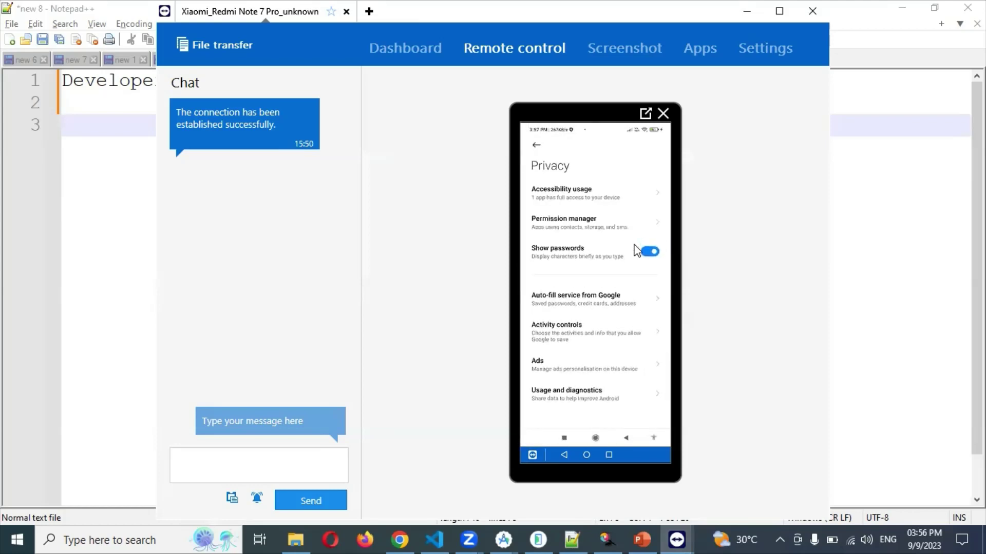
- Activate the MIUI version entry repeatedly on the phone's About phone page to unlock developer mode
scroll(637, 251, up, 10)
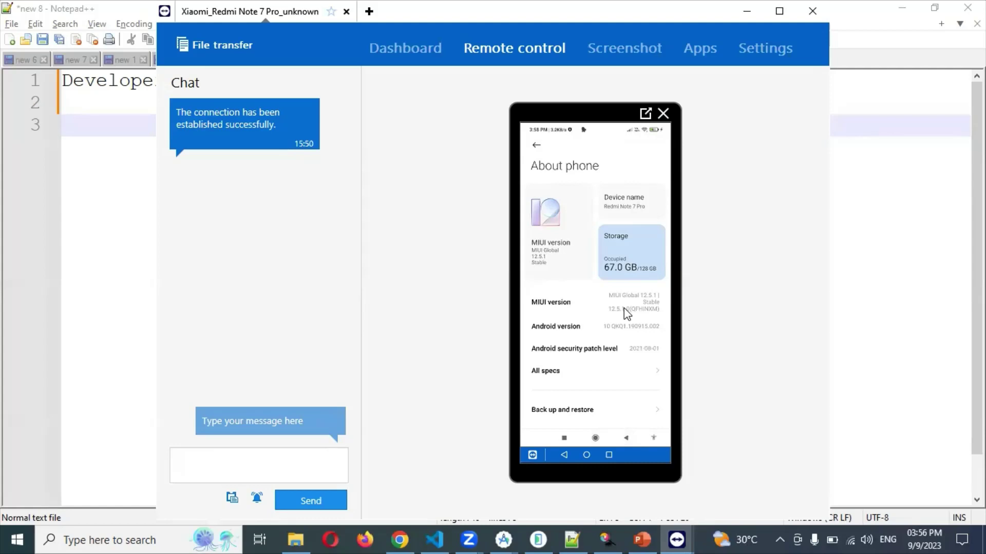
click(624, 308)
click(624, 308)
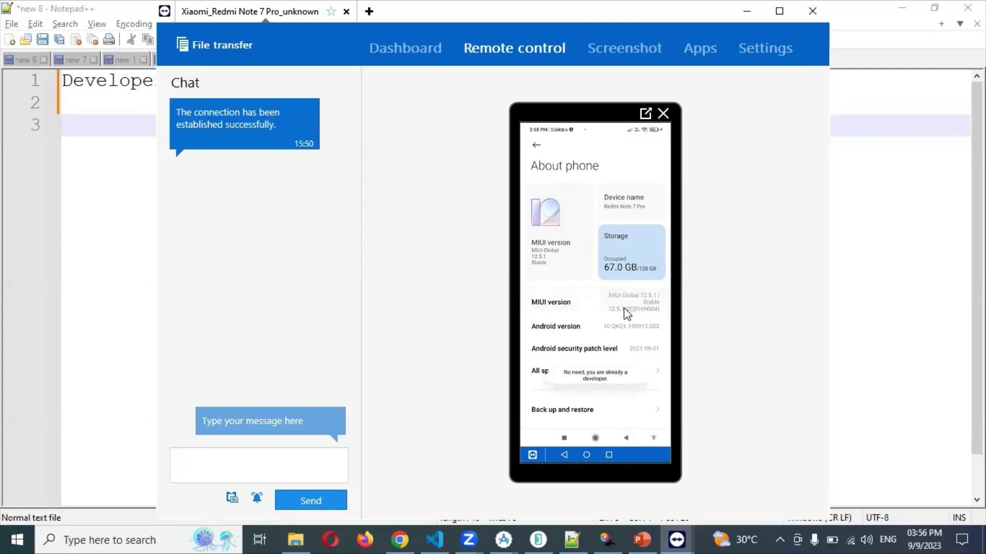
click(624, 308)
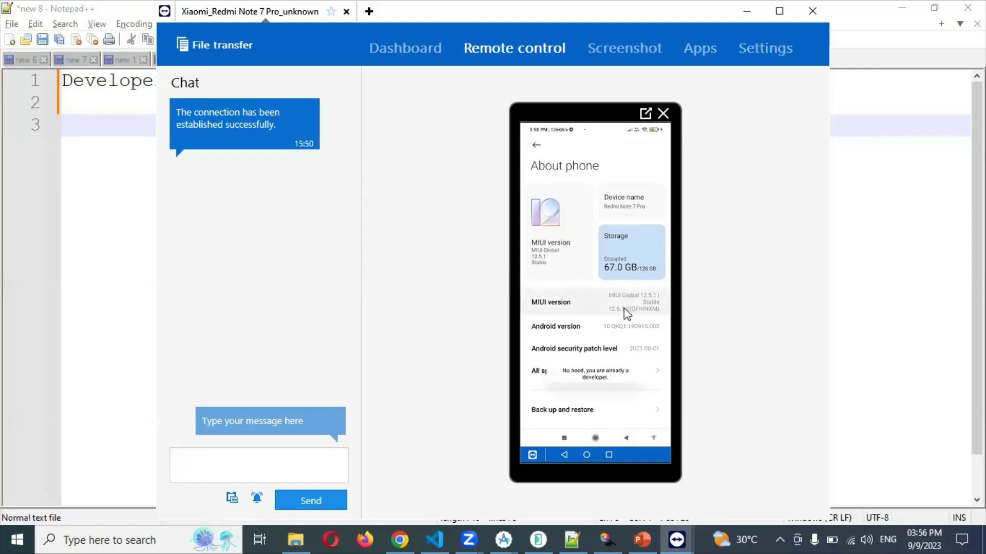
click(624, 308)
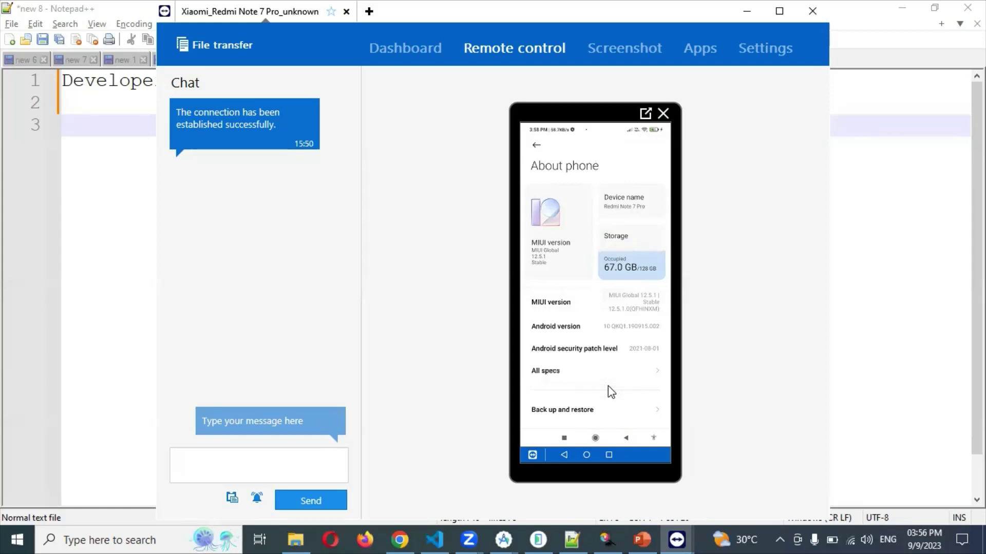
- Open Developer options from the phone's Additional settings
scroll(610, 391, down, 1)
scroll(554, 219, down, 5)
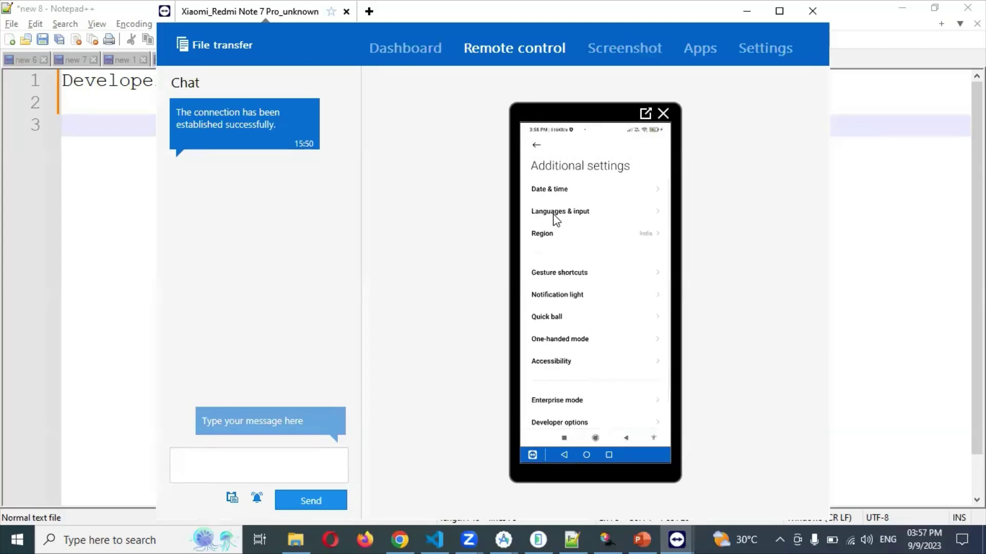
scroll(554, 219, down, 3)
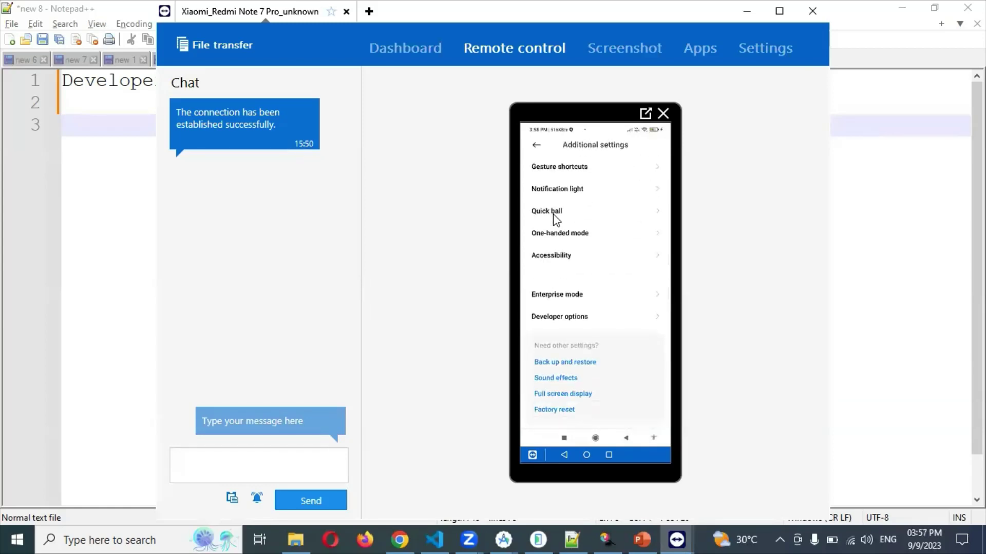
click(574, 322)
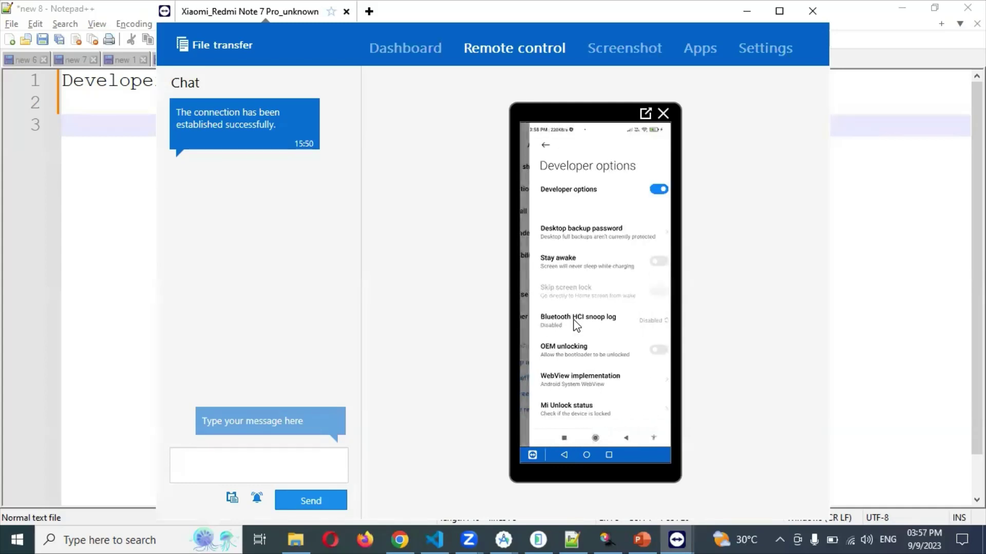
- Examine the Developer options list, focusing on USB debugging and Install via USB in the Debugging section
scroll(575, 325, down, 2)
scroll(575, 325, down, 5)
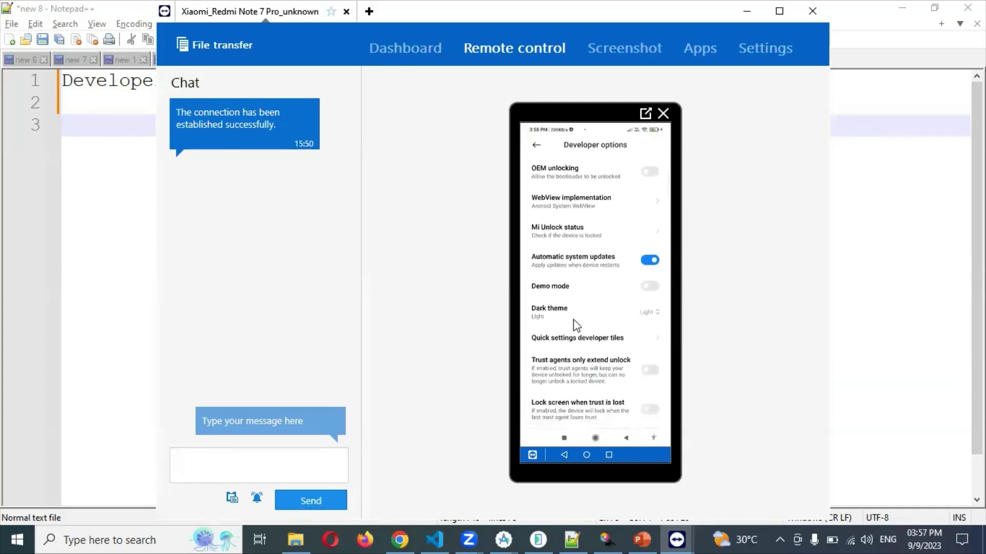
scroll(575, 325, down, 2)
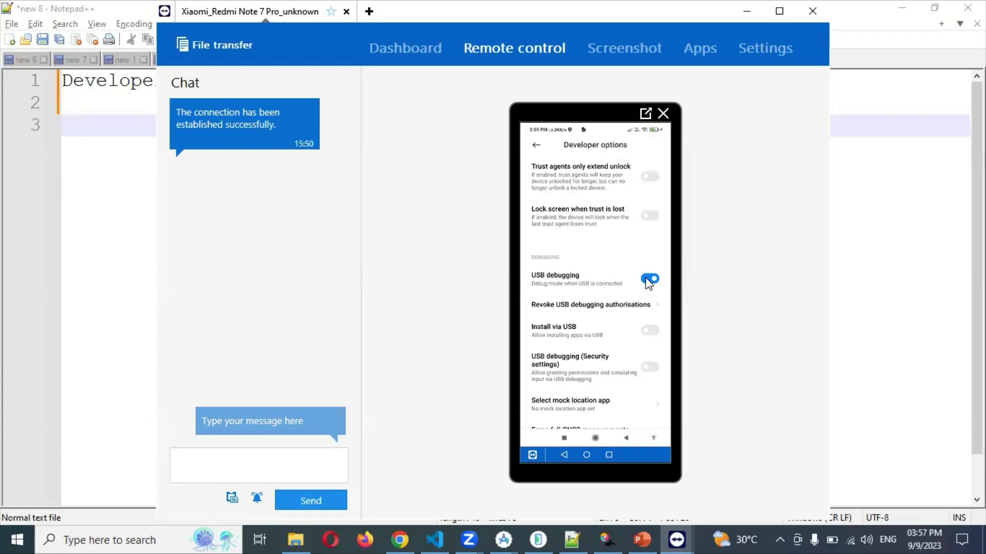
scroll(647, 282, down, 1)
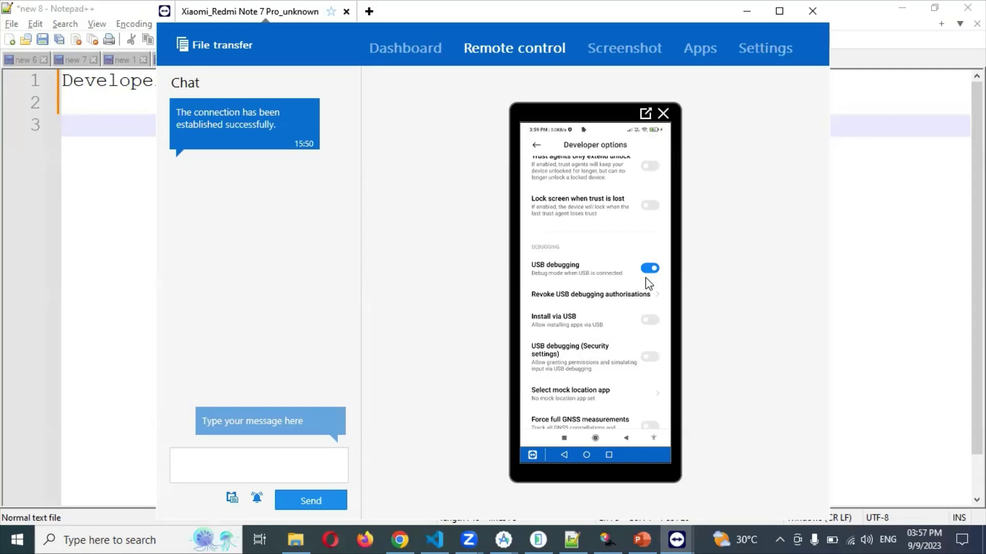
scroll(645, 277, down, 3)
scroll(646, 277, down, 1)
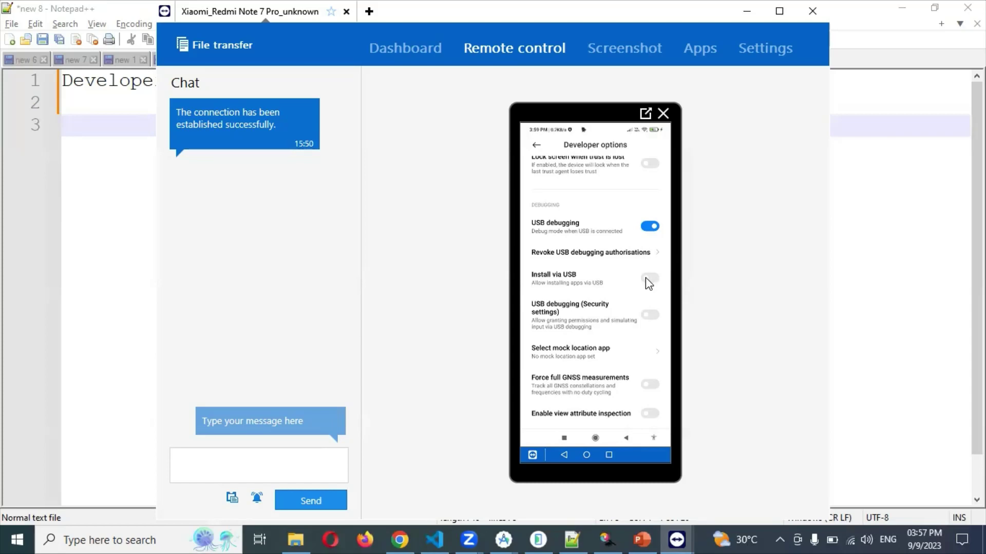
scroll(646, 278, up, 5)
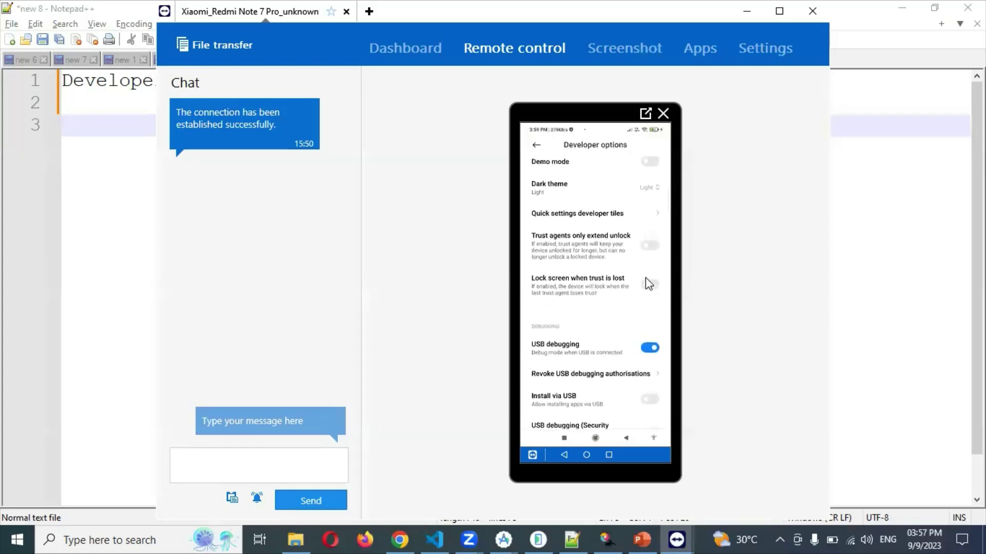
scroll(645, 278, up, 5)
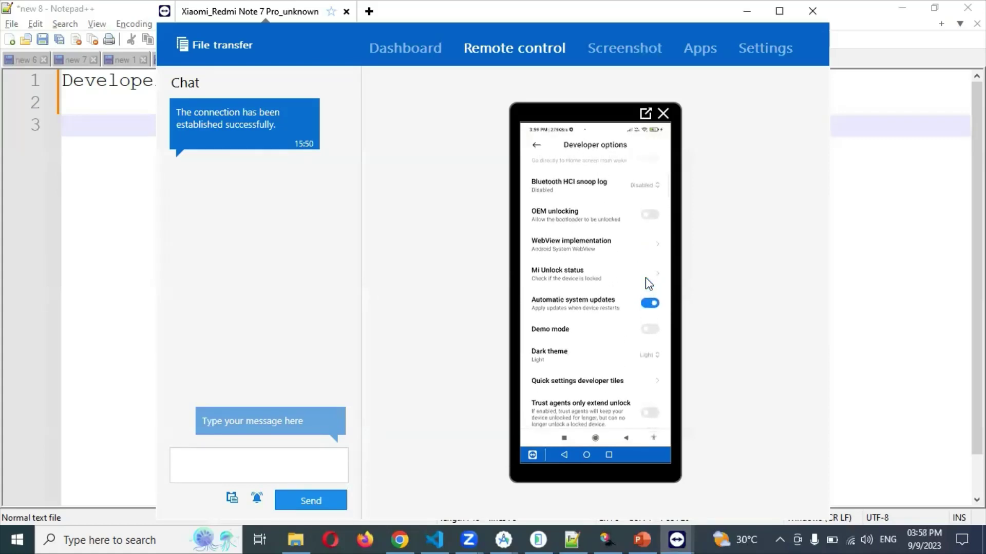
- Leave the phone's settings and app drawer and return to its home screen
right_click(645, 277)
right_click(645, 277)
right_click(645, 278)
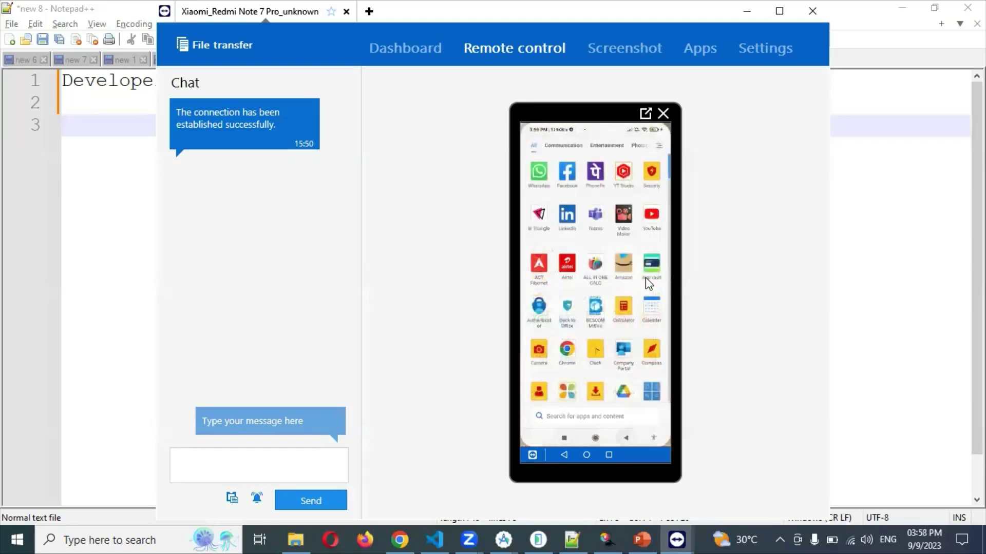
right_click(646, 277)
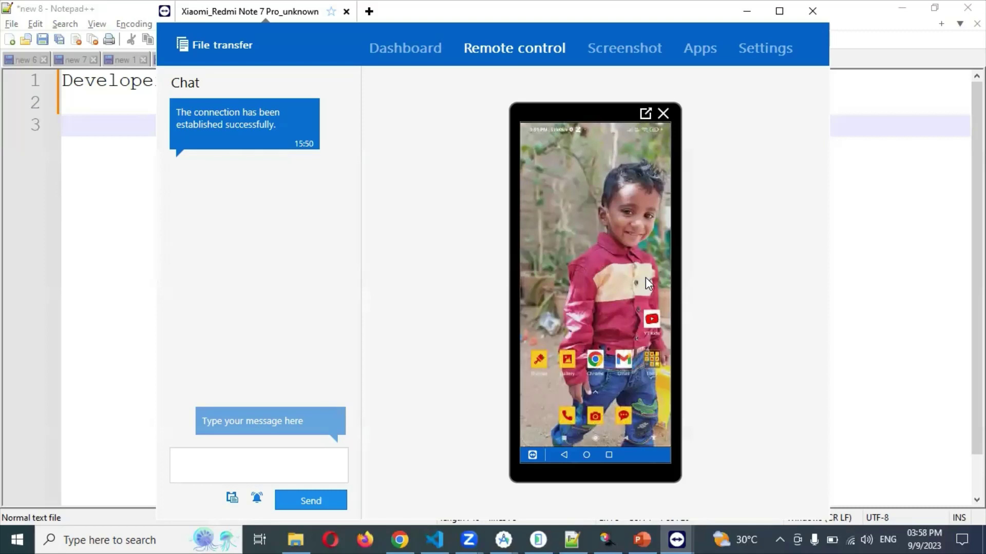
- Switch to PowerPoint, start the slide show from the beginning and show the slide with the "teamviewer download" Google search
click(642, 539)
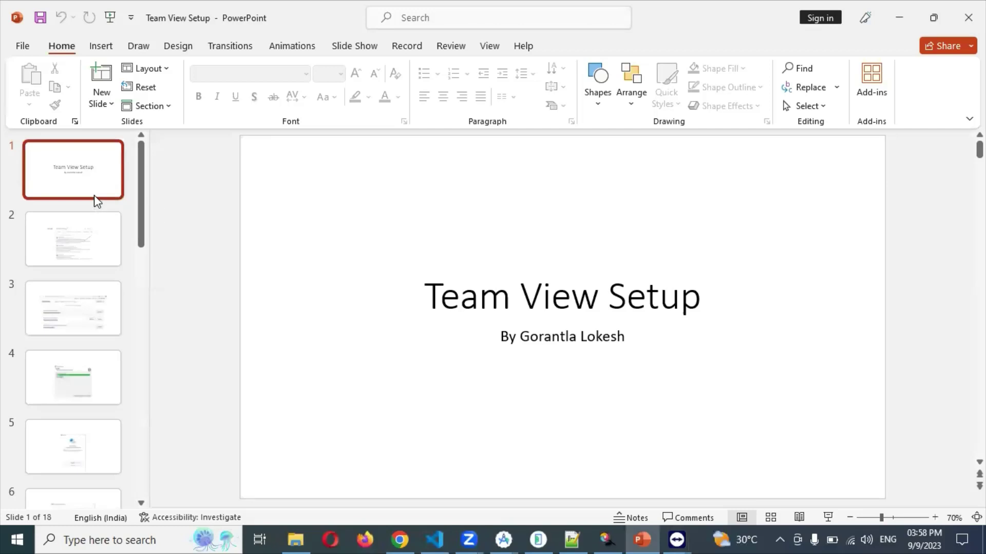
key(super)
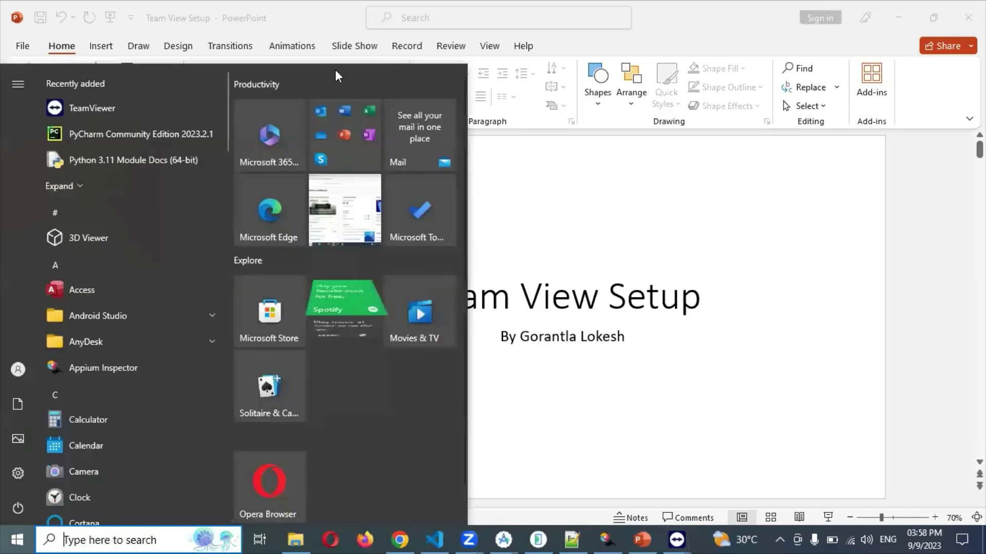
click(531, 264)
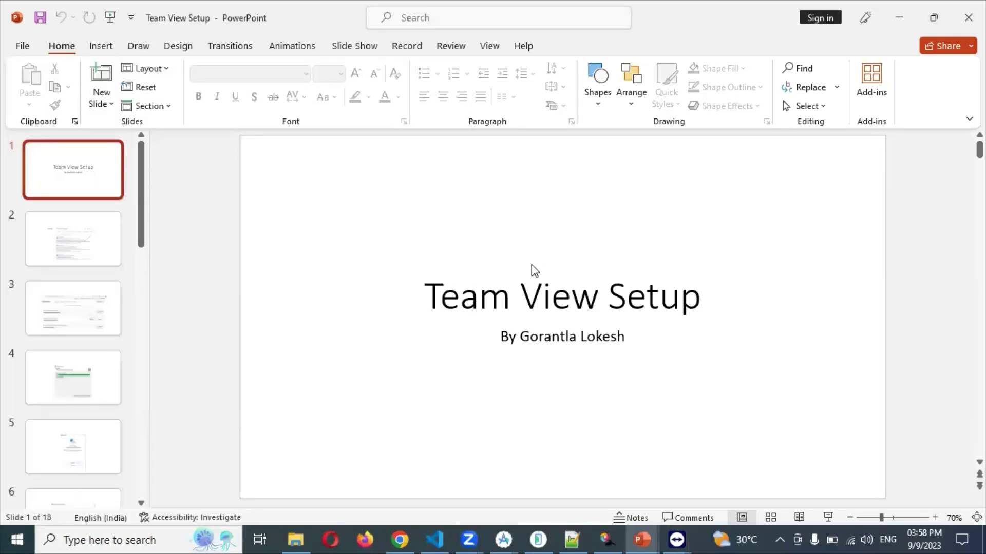
key(F5)
key(Right)
key(Right)
key(Left)
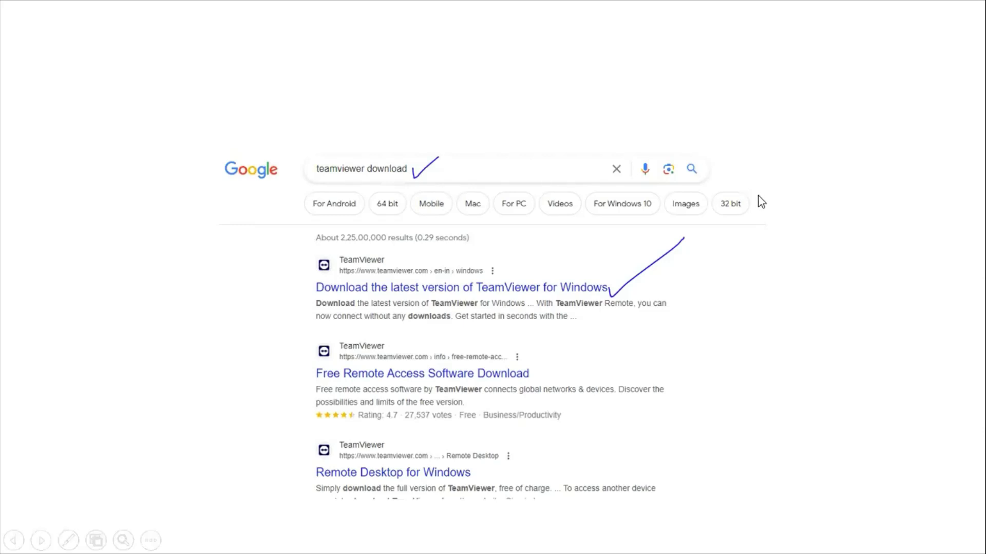
- Advance the slide show past the Windows download and QuickSupport welcome slides to the TeamViewer License Agreement slide
click(607, 298)
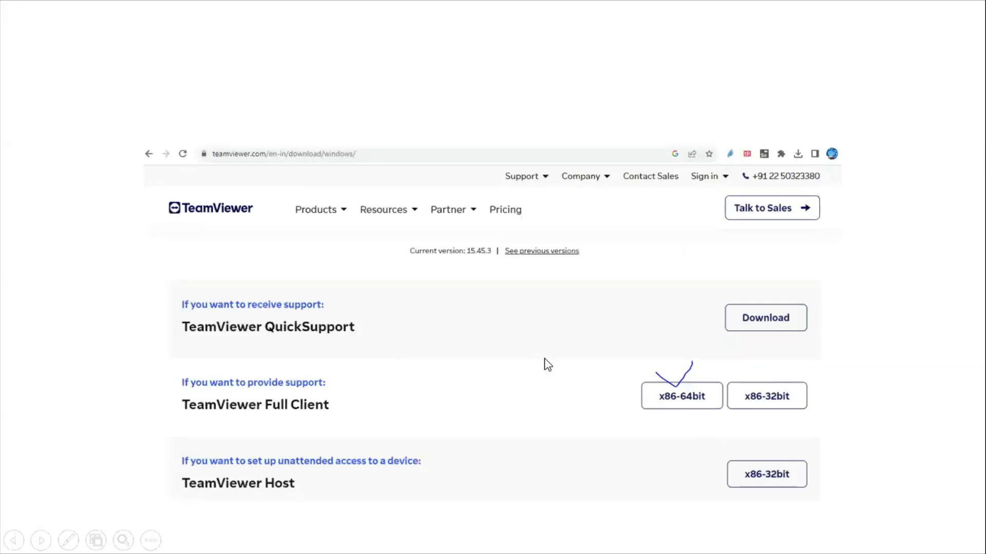
click(677, 402)
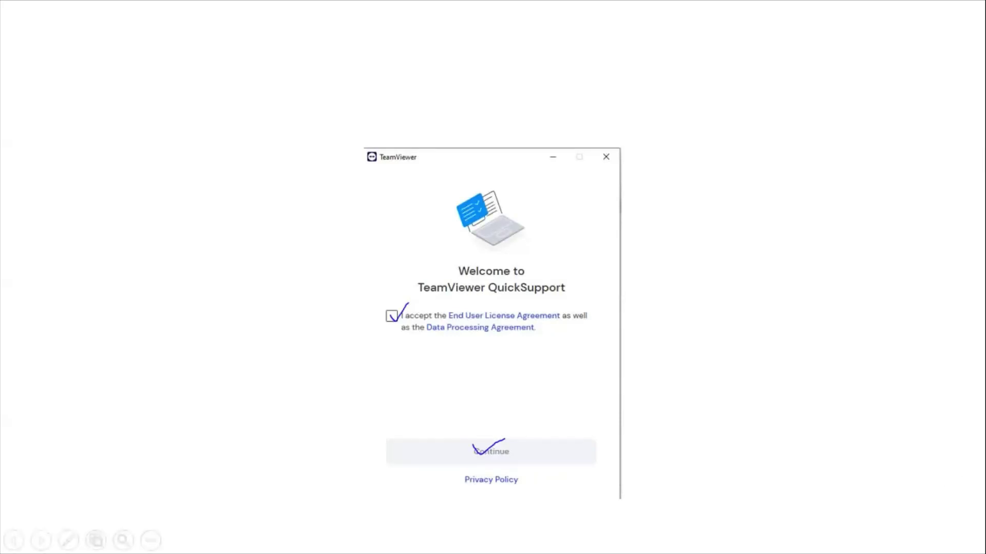
key(Right)
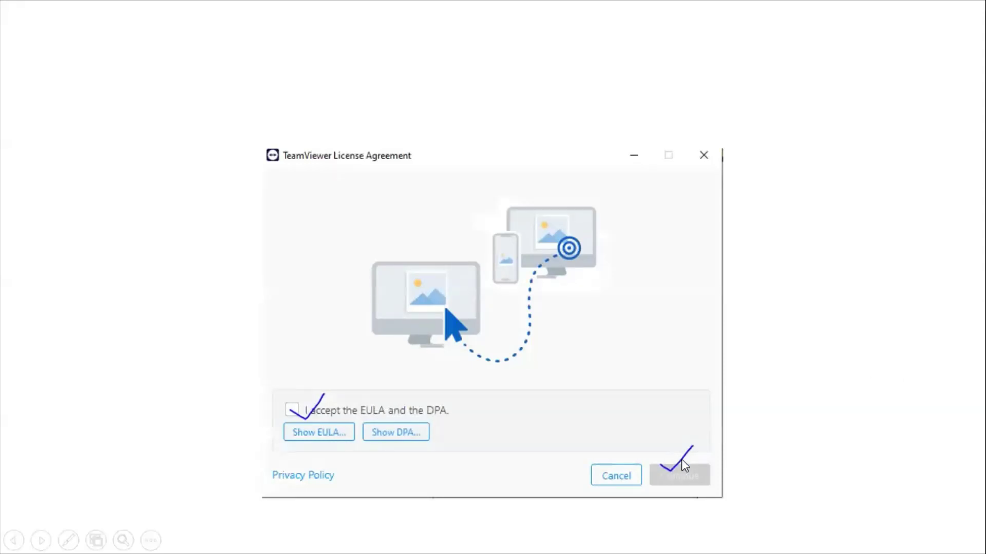
- Advance the slide show past the TeamViewer sign-in, "quick support teamviewer" search and "How to Connect with Mobile" slides to the QuickSupport ID slide
key(Right)
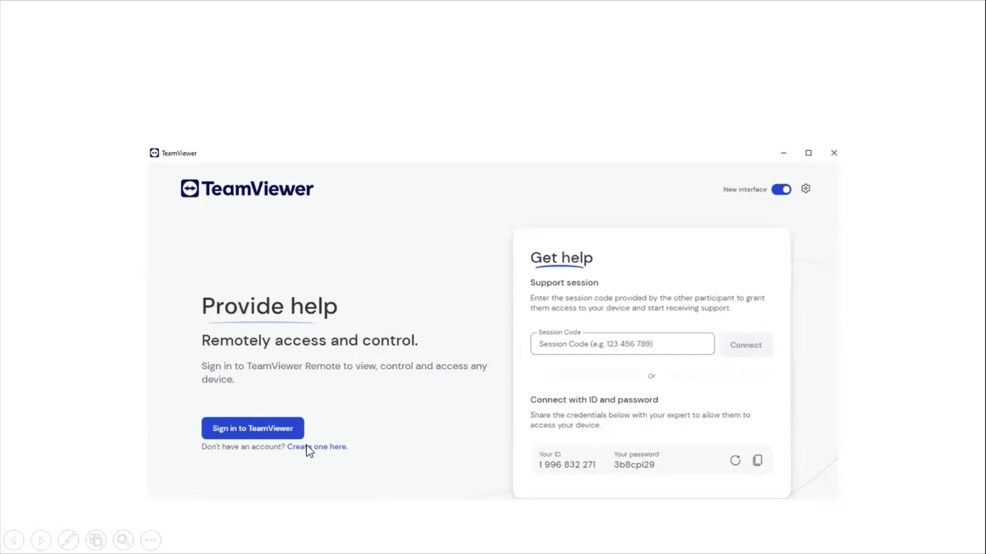
key(Right)
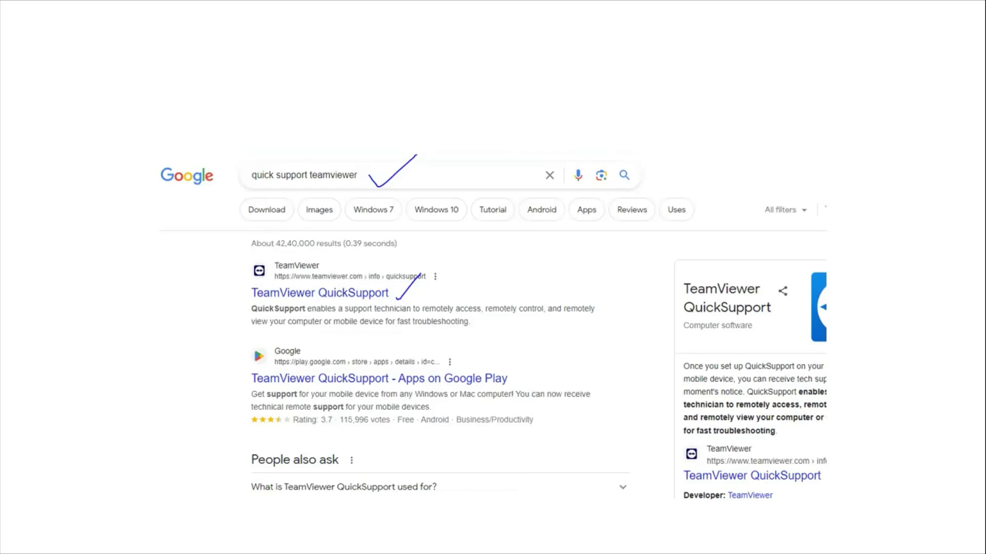
key(Right)
key(Right)
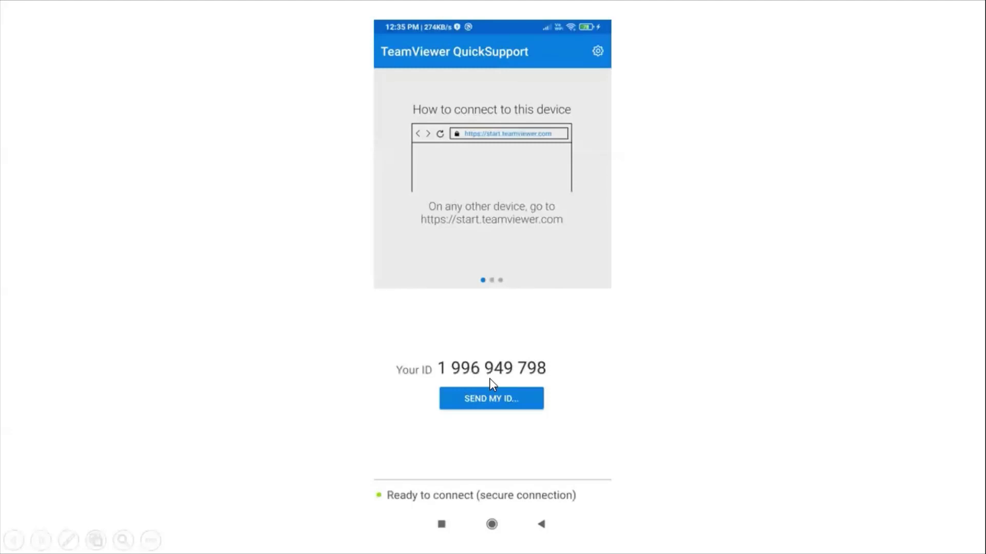
key(Left)
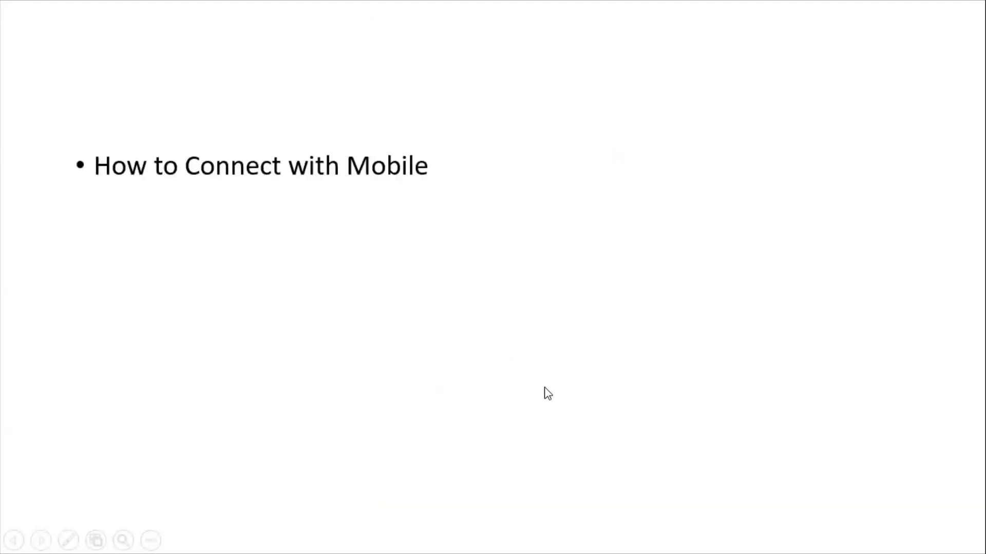
key(Right)
- End the slide show and switch to the TeamViewer remote control session of the Xiaomi Redmi Note 7 Pro
key(Escape)
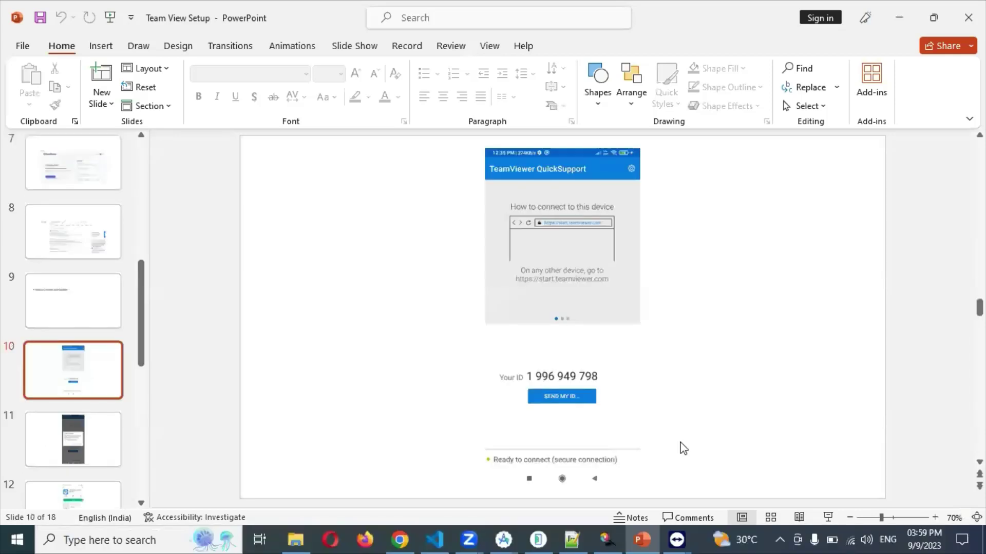
click(677, 540)
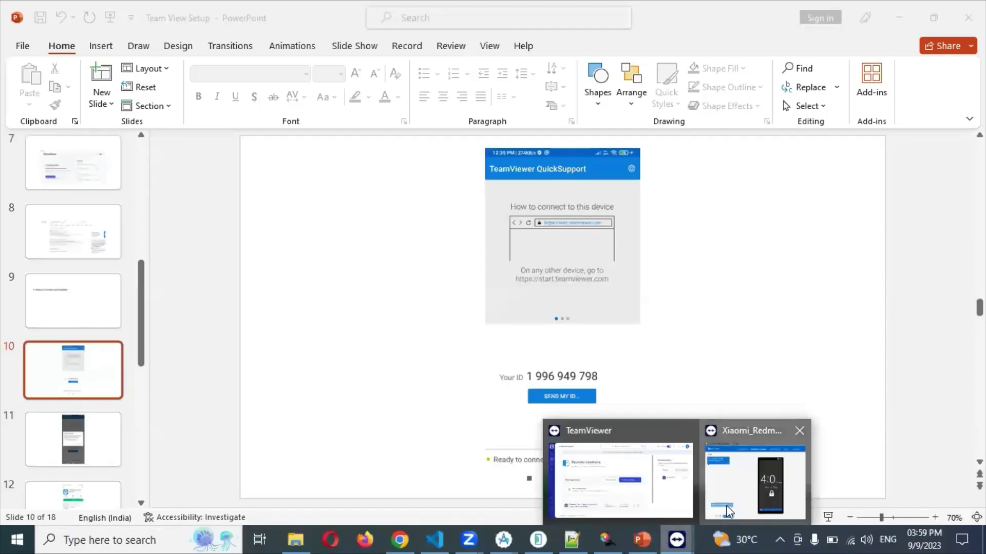
click(726, 511)
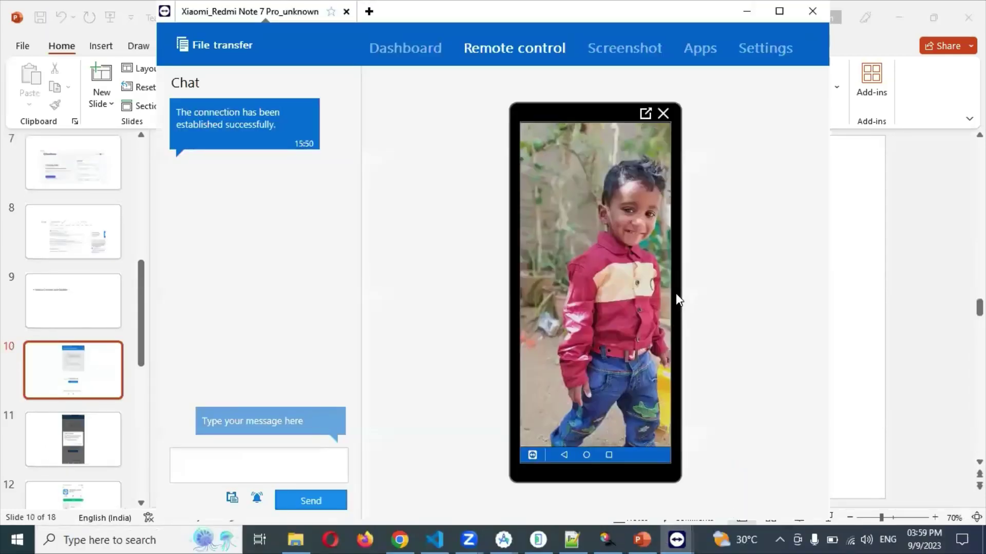
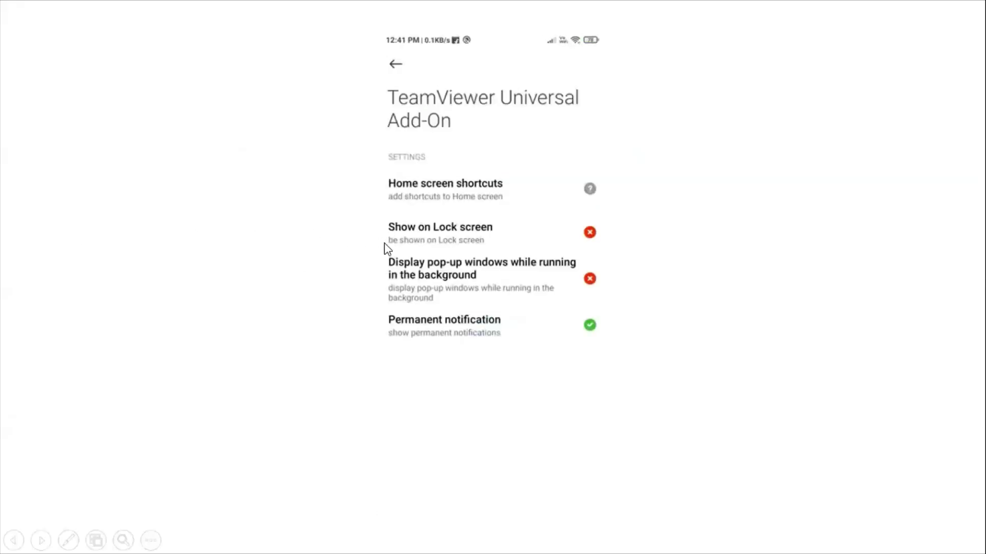
- Advance the slide show past the Universal Add-On permission and App info slides to the Universal Add-On activation slide, and end the show
click(517, 296)
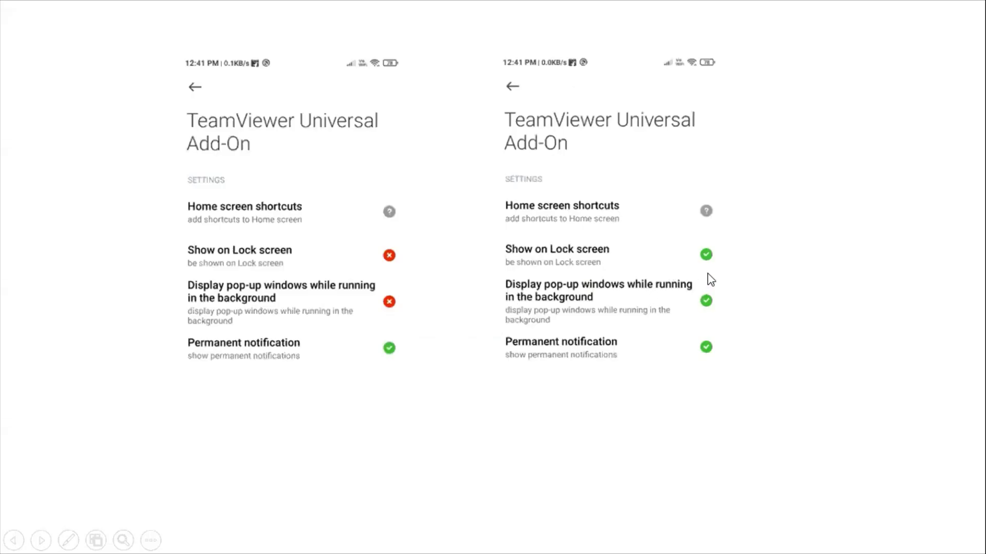
click(702, 323)
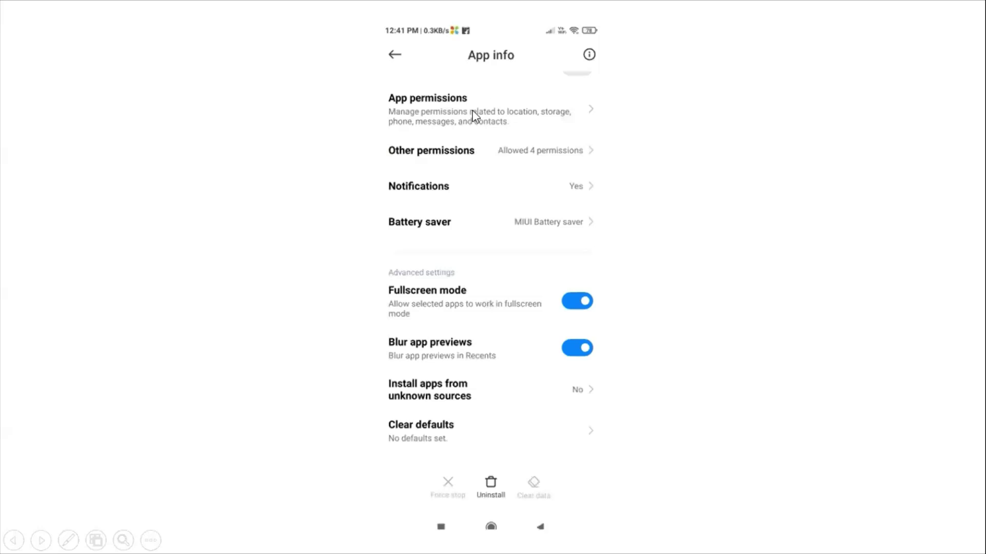
click(515, 121)
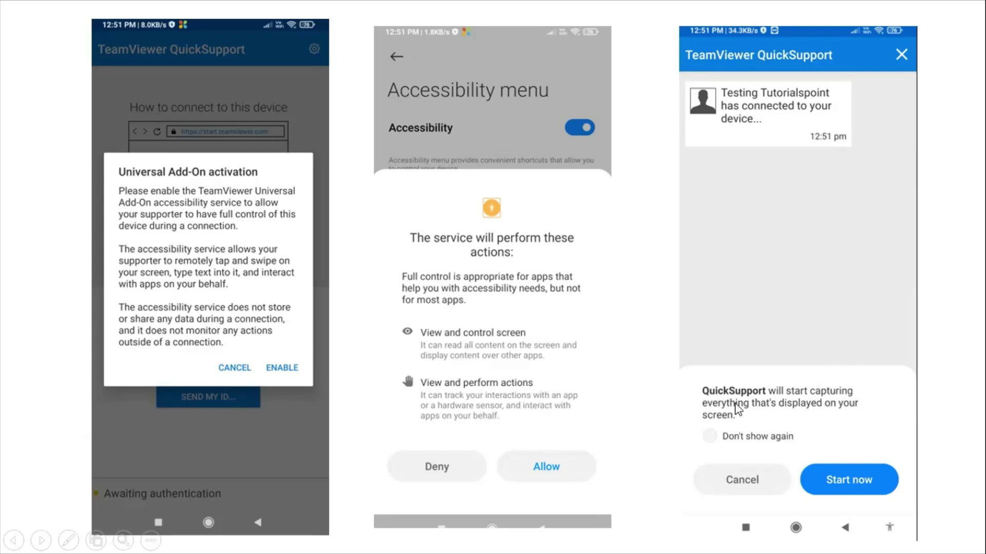
key(Escape)
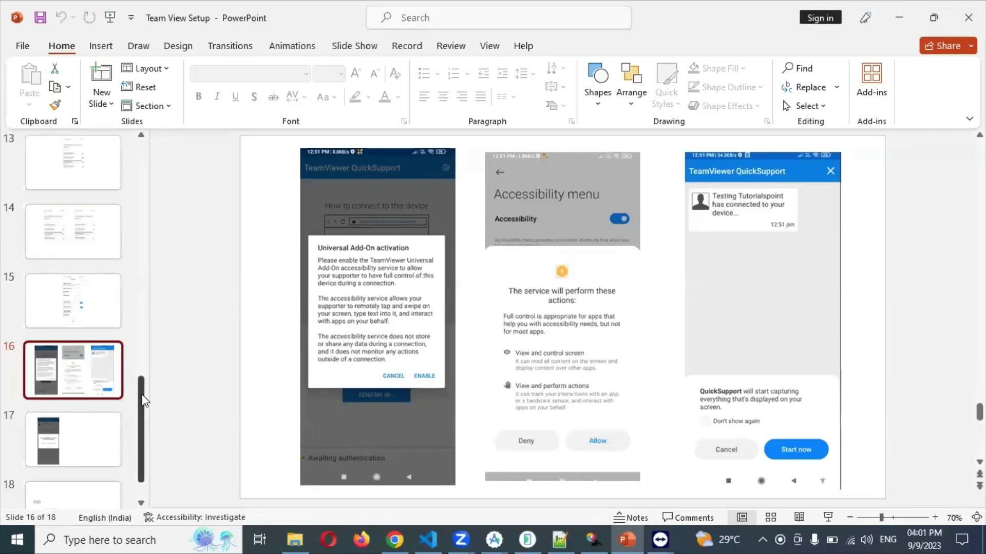
- Go back through the slides by way of slide 12 to slide 10, which shows the phone's QuickSupport ID
scroll(143, 382, up, 3)
scroll(144, 349, up, 1)
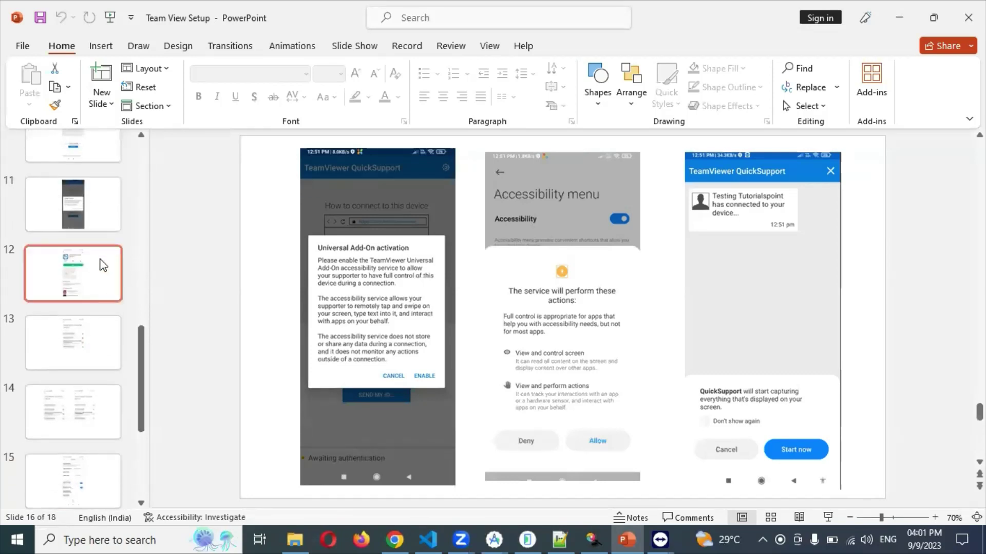
click(94, 276)
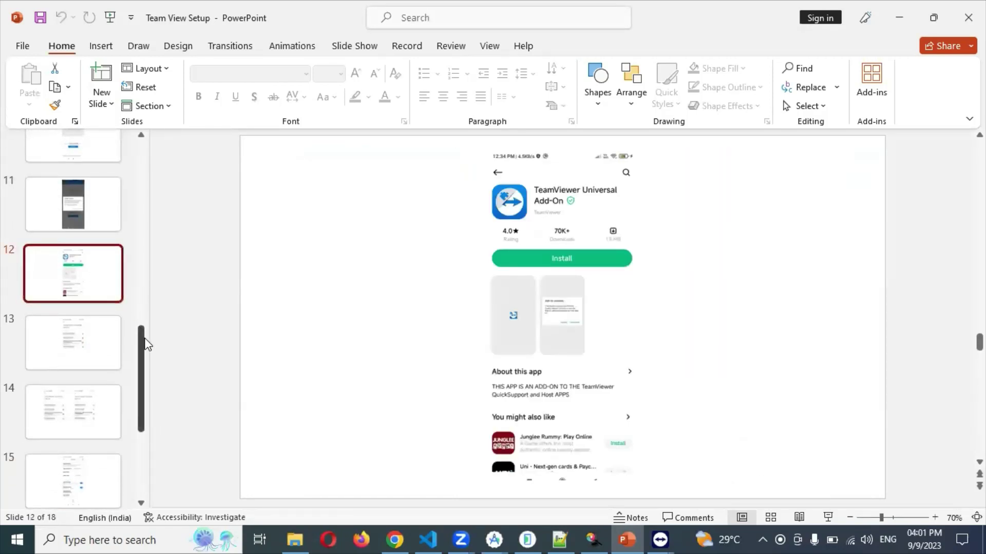
scroll(144, 318, up, 2)
click(94, 272)
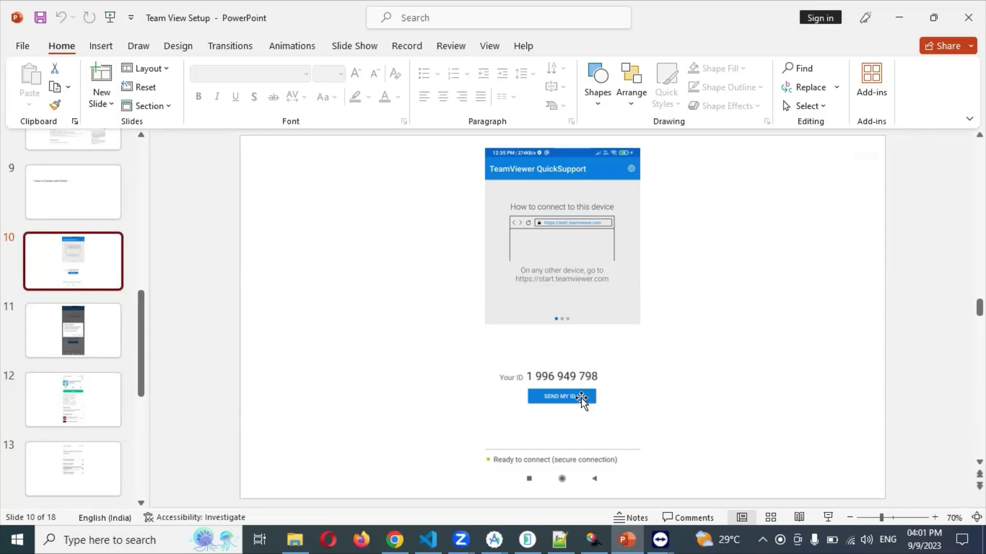
- Switch to TeamViewer, open the Connect with ID form by way of Join a session, and refer to the phone's ID on the PowerPoint slide
click(660, 539)
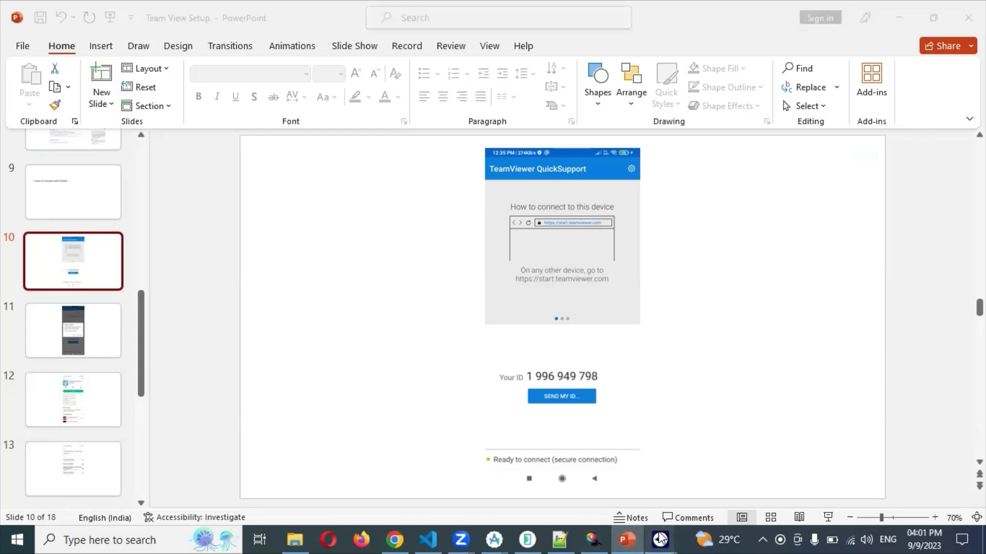
click(616, 468)
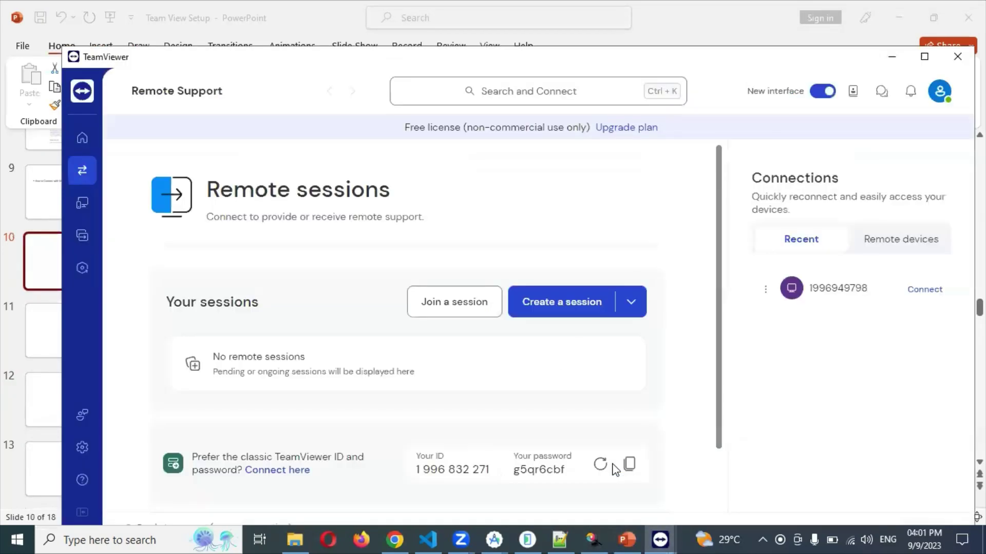
click(464, 321)
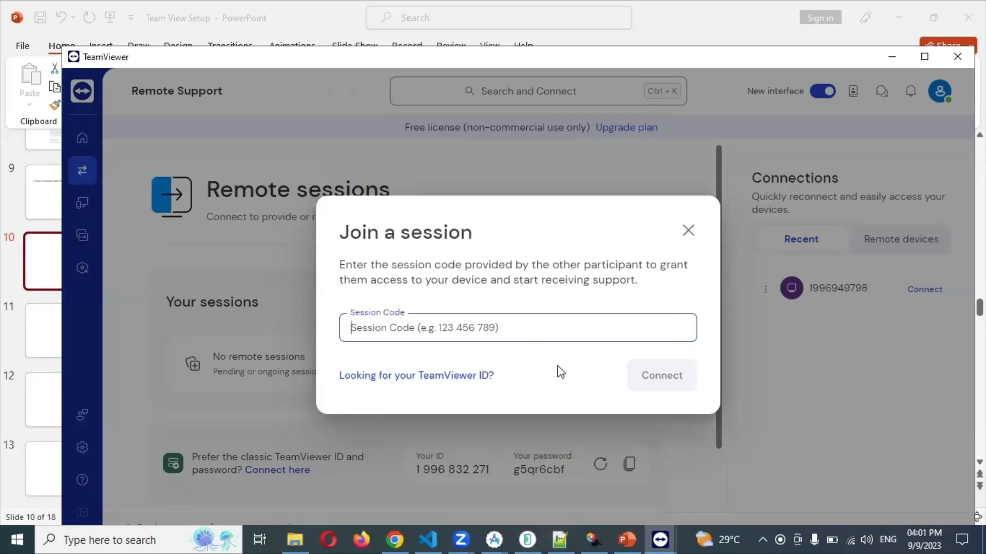
click(625, 541)
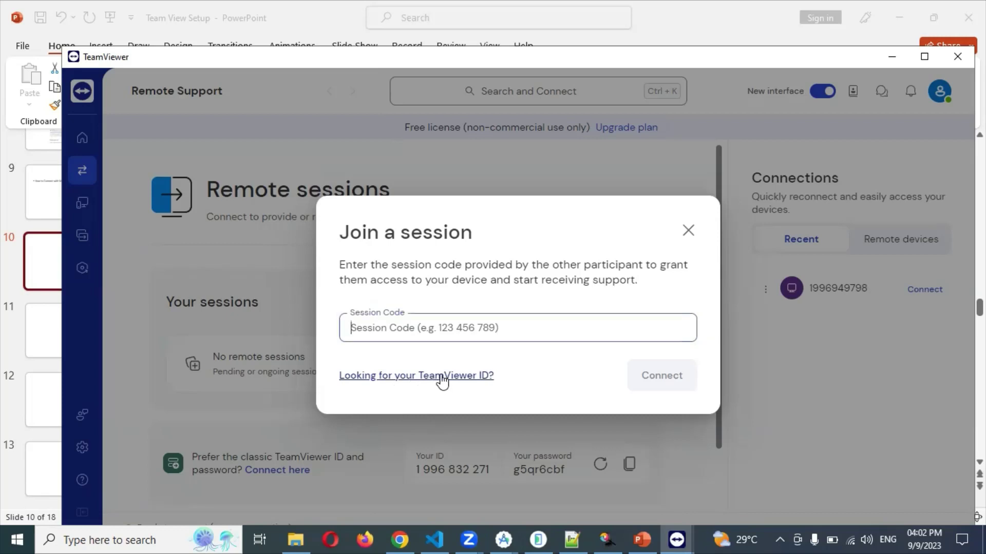
click(442, 379)
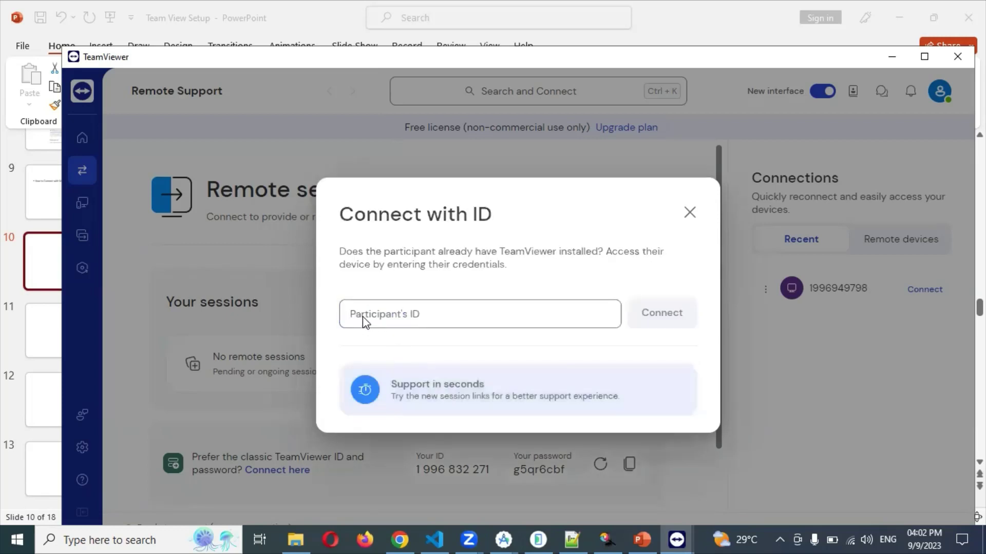
click(413, 316)
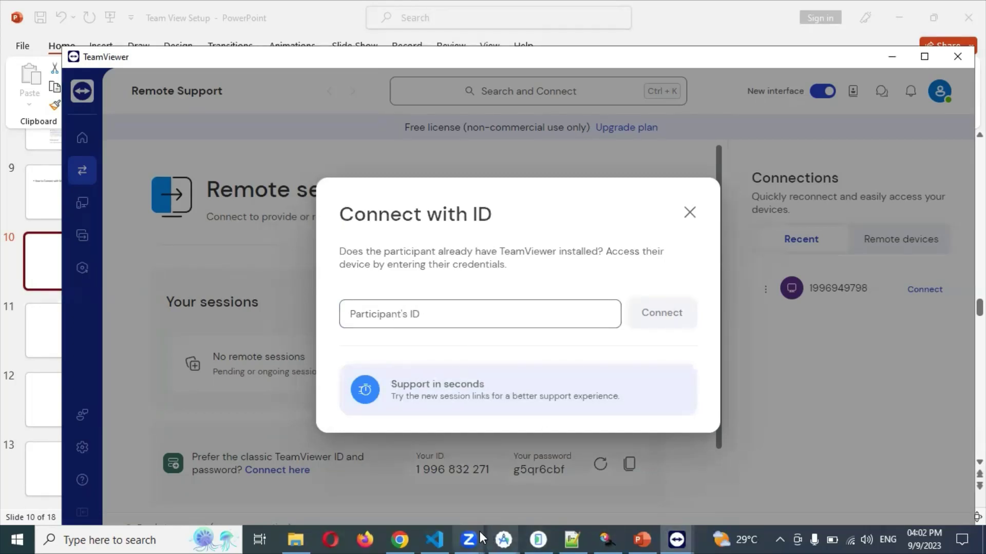
click(640, 538)
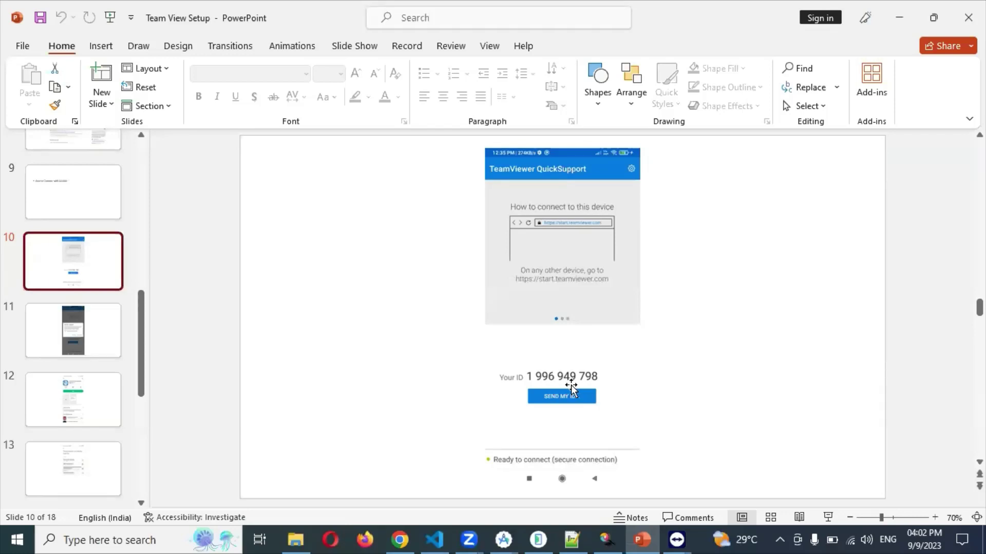
key(alt+Tab)
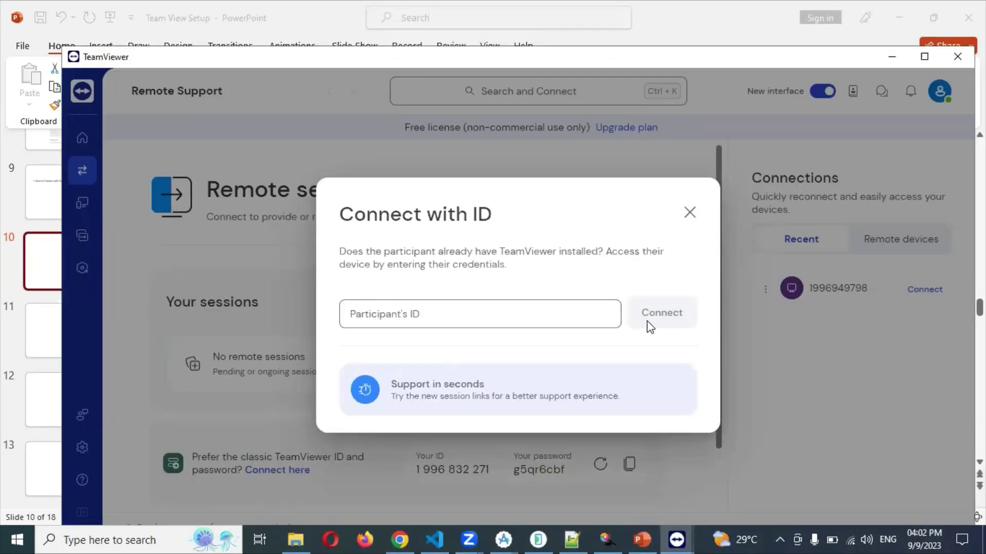
- Close the Connect with ID form and bring up the phone's open remote control session
click(690, 213)
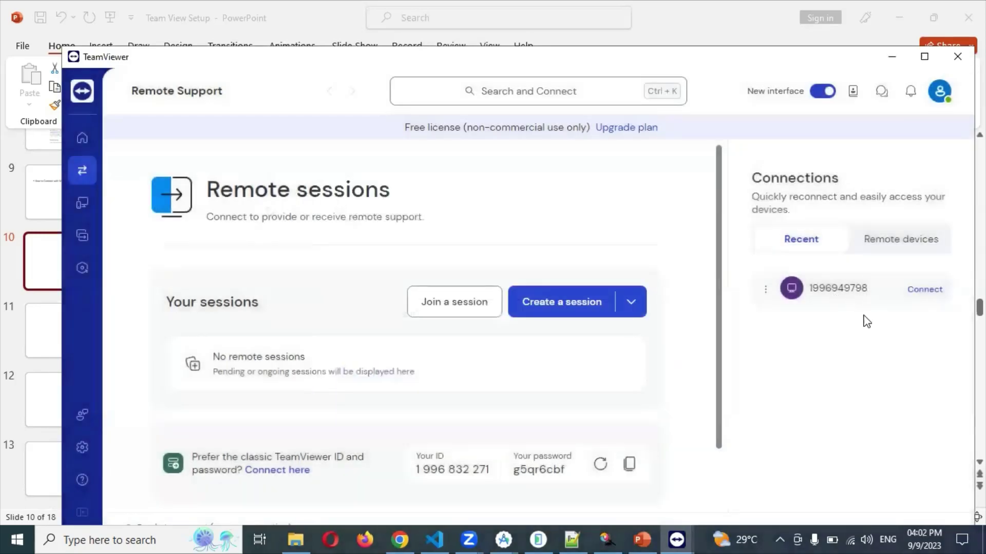
click(676, 540)
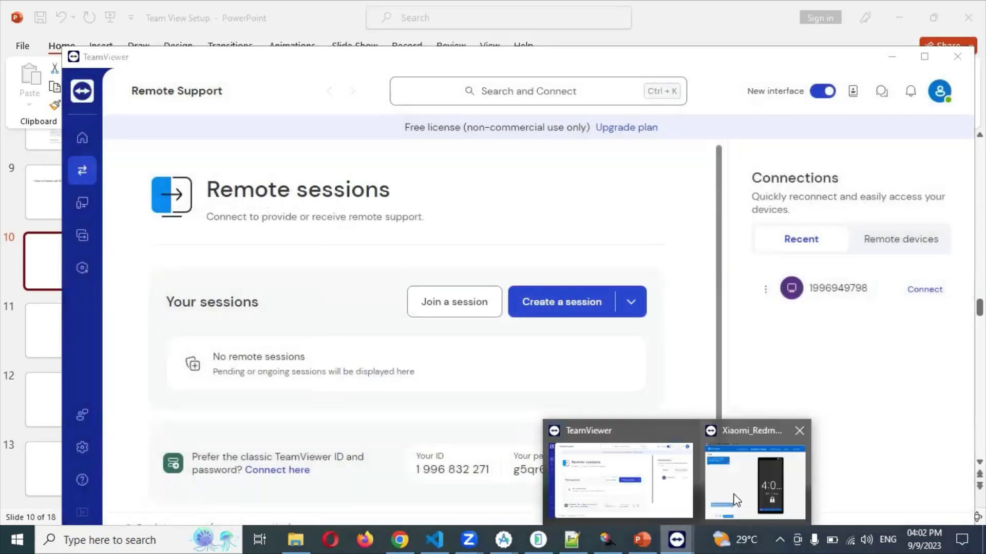
click(737, 501)
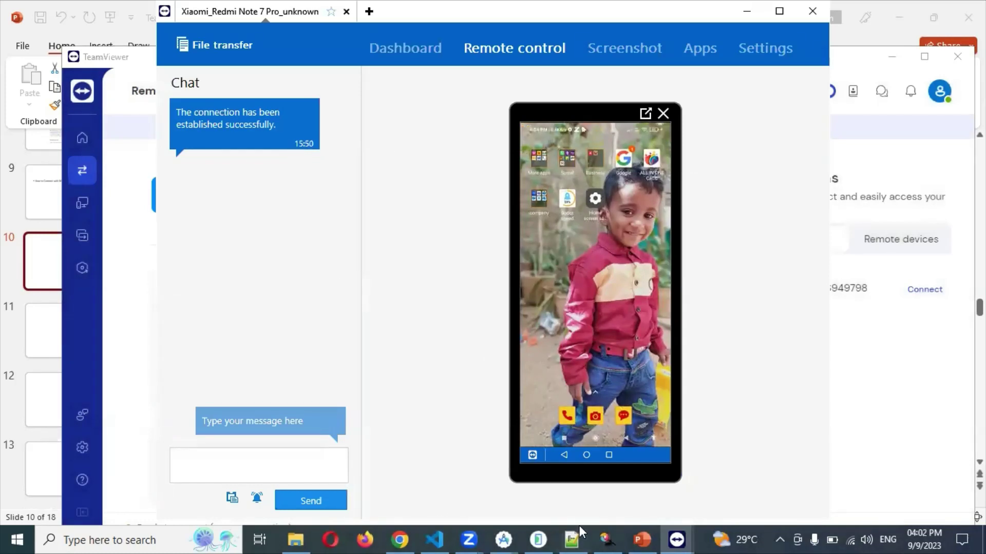
- Switch to PowerPoint and go to slide 16 with the Universal Add-On activation and screen capture prompts
click(633, 535)
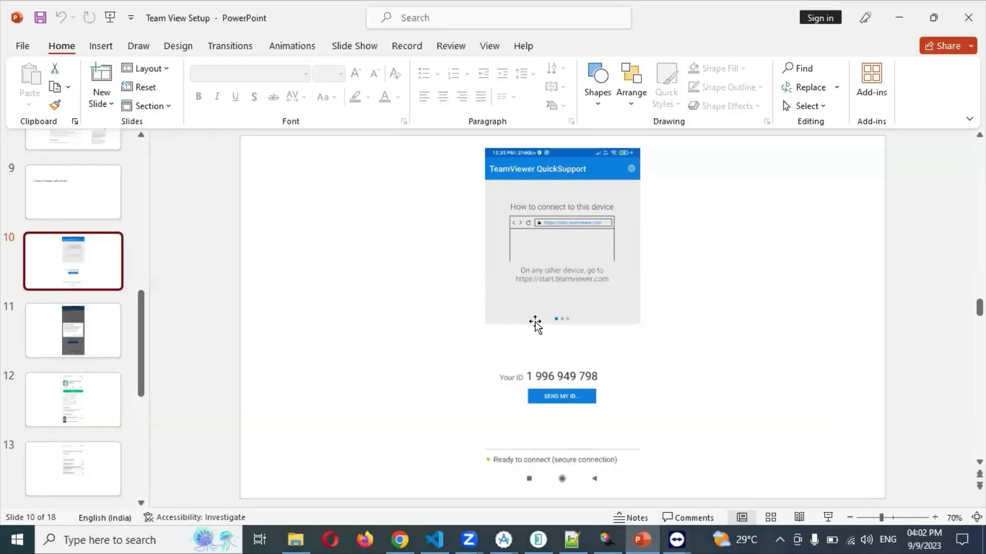
scroll(536, 326, down, 1)
scroll(537, 326, down, 4)
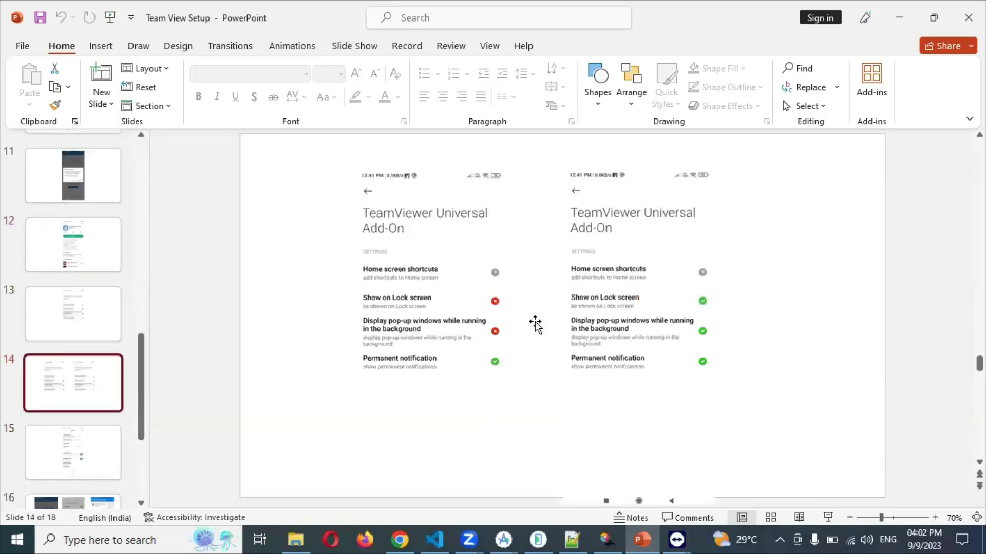
scroll(537, 326, down, 1)
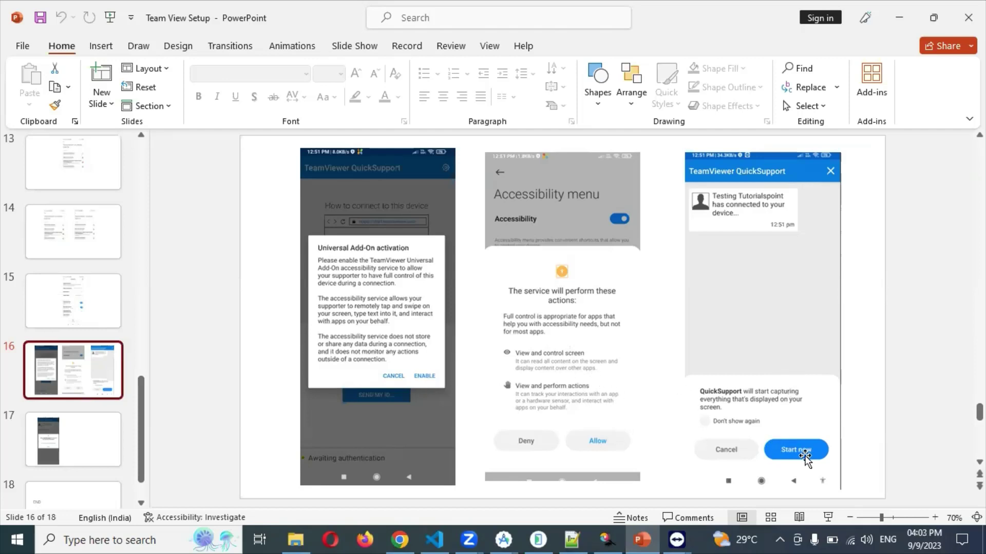
- Switch to the phone's TeamViewer session, look through its Dashboard, Screenshot, Apps and Settings pages, and return to Remote control
mouse_move(676, 539)
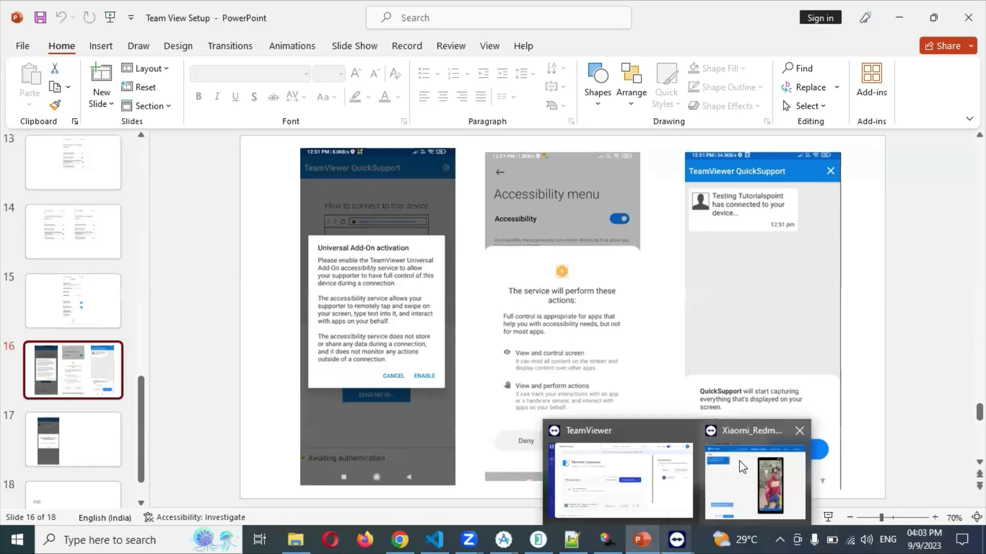
click(752, 475)
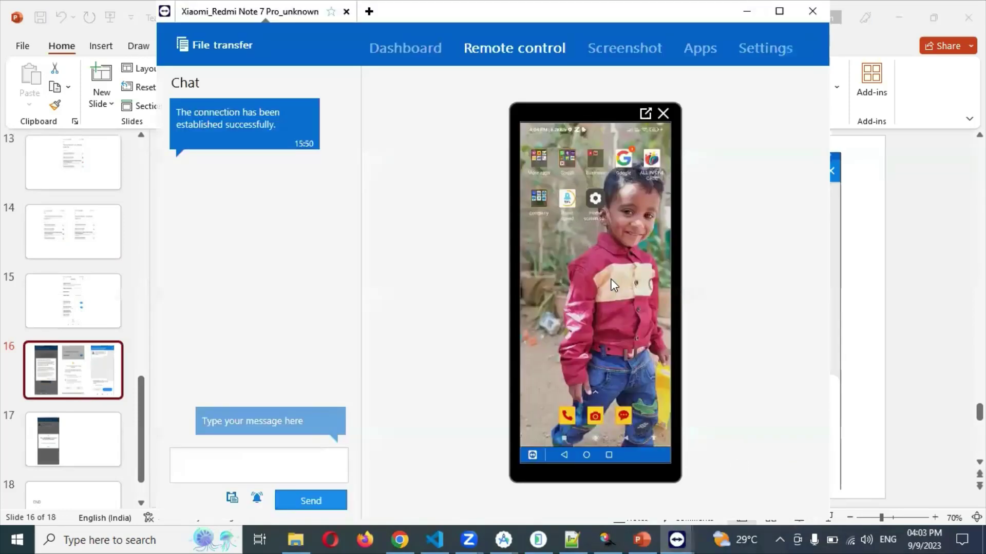
click(412, 51)
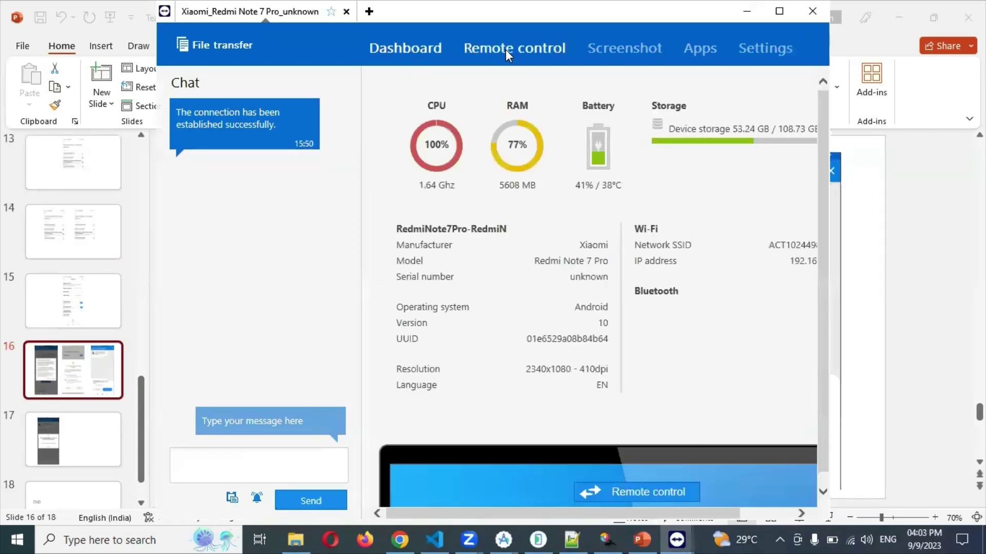
click(505, 50)
click(637, 55)
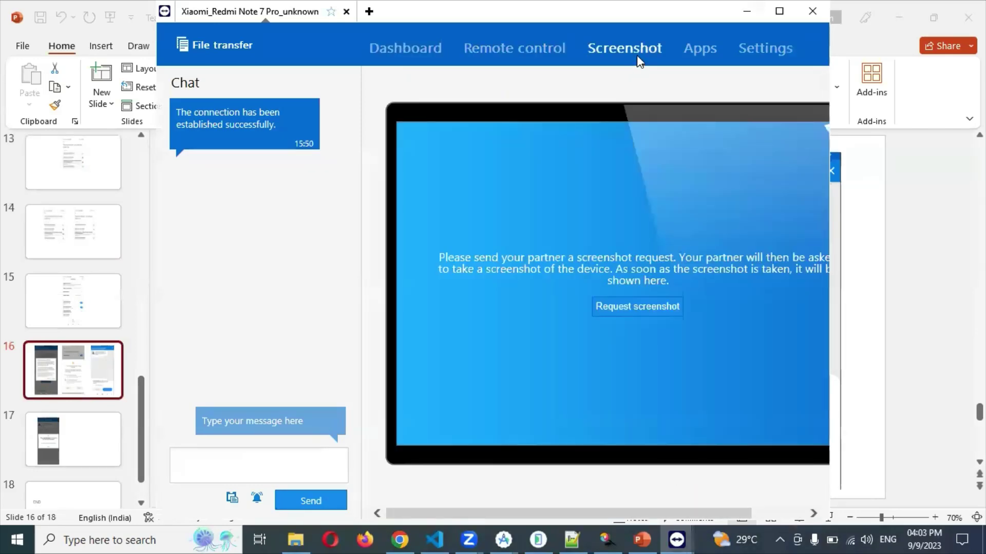
click(697, 52)
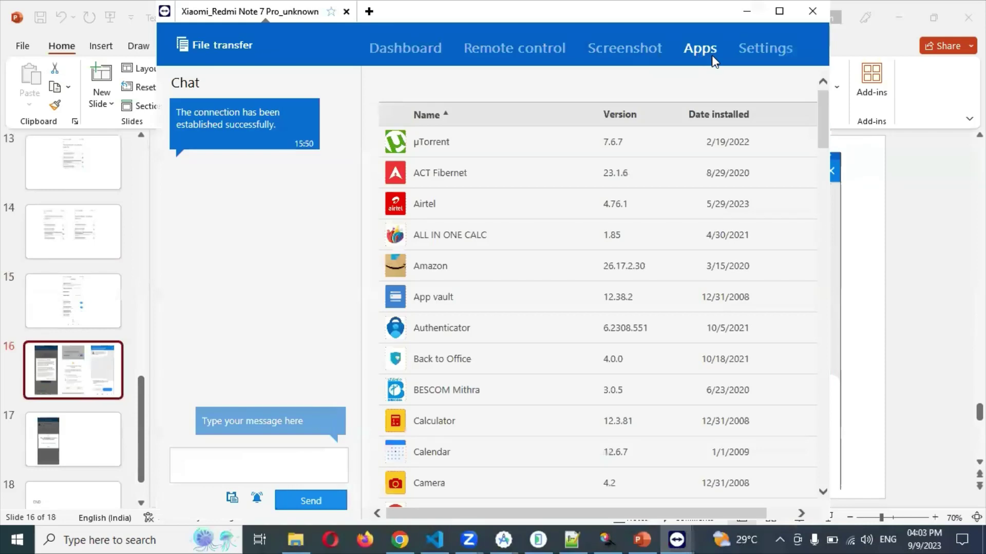
click(753, 55)
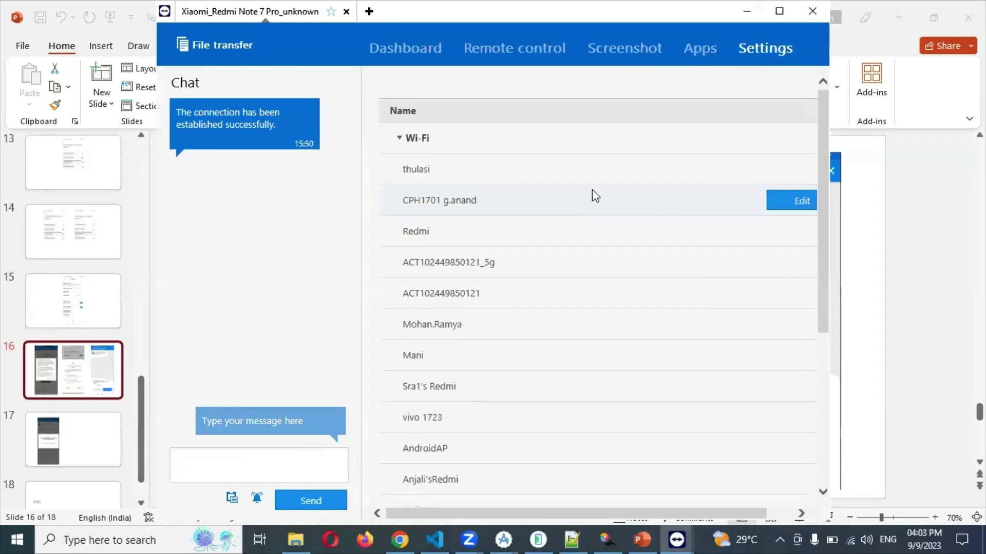
click(519, 47)
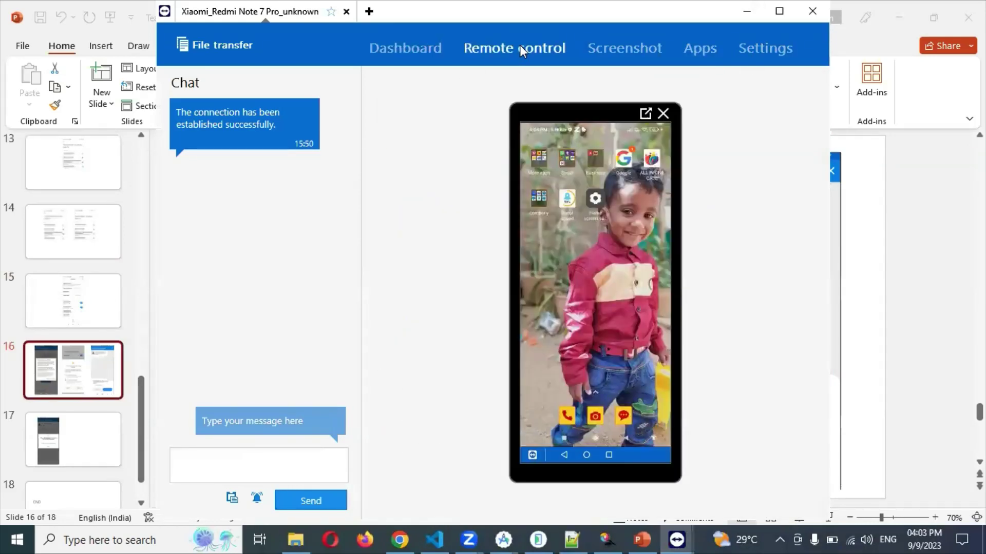